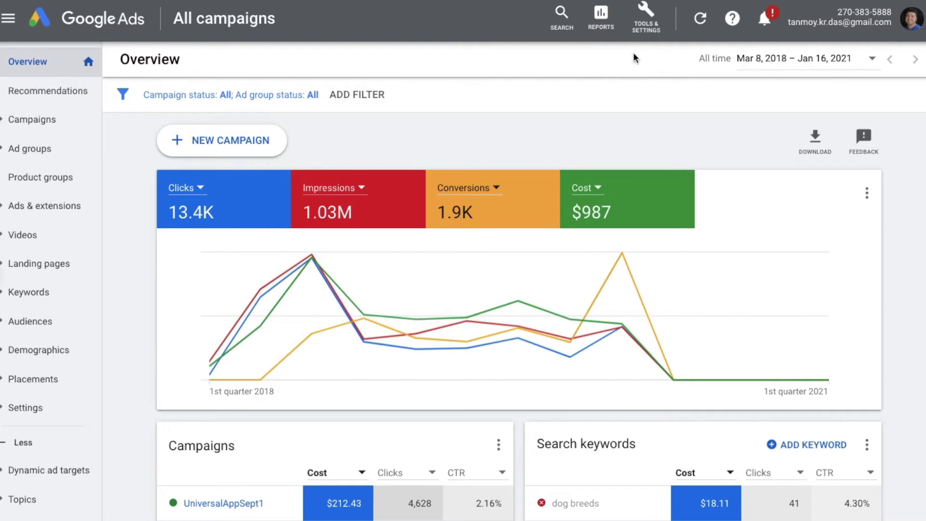
Step: Open the page for linking YouTube to Google Ads from the linked accounts
left_click(648, 22)
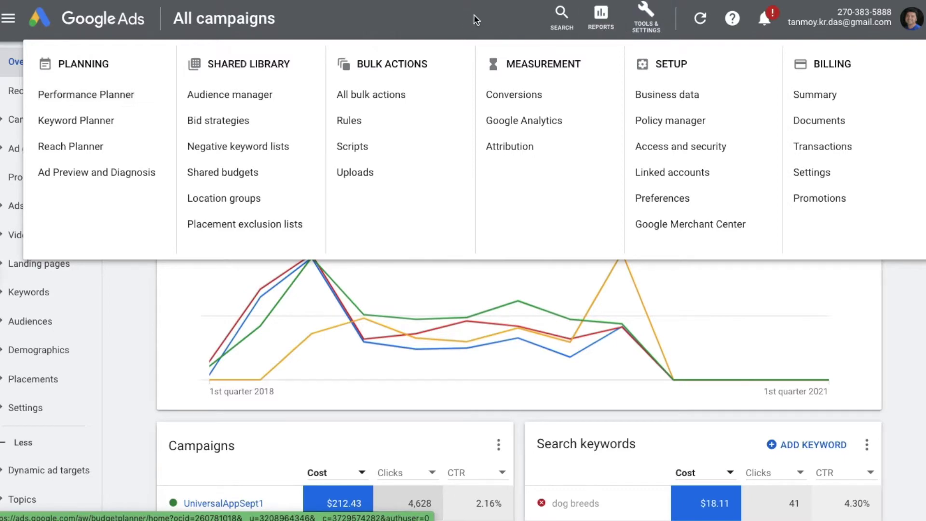
left_click(660, 38)
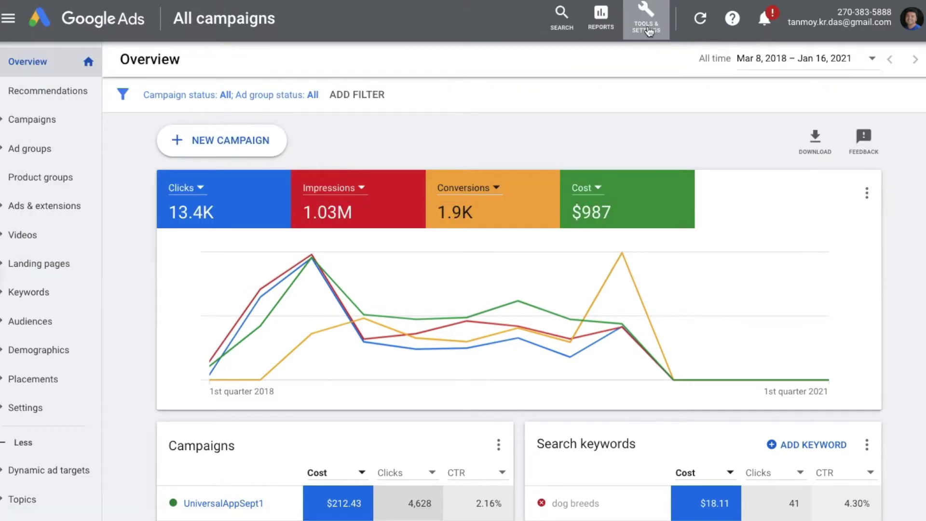
left_click(650, 30)
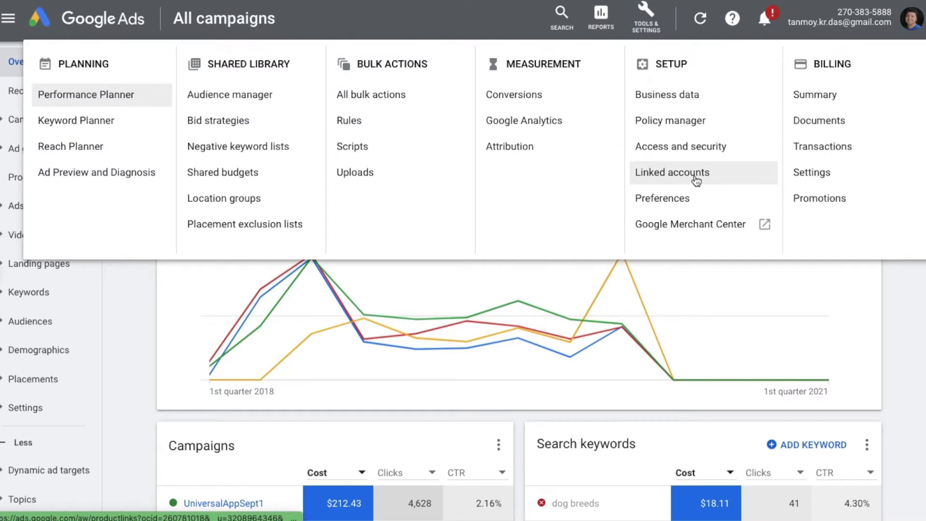
left_click(695, 179)
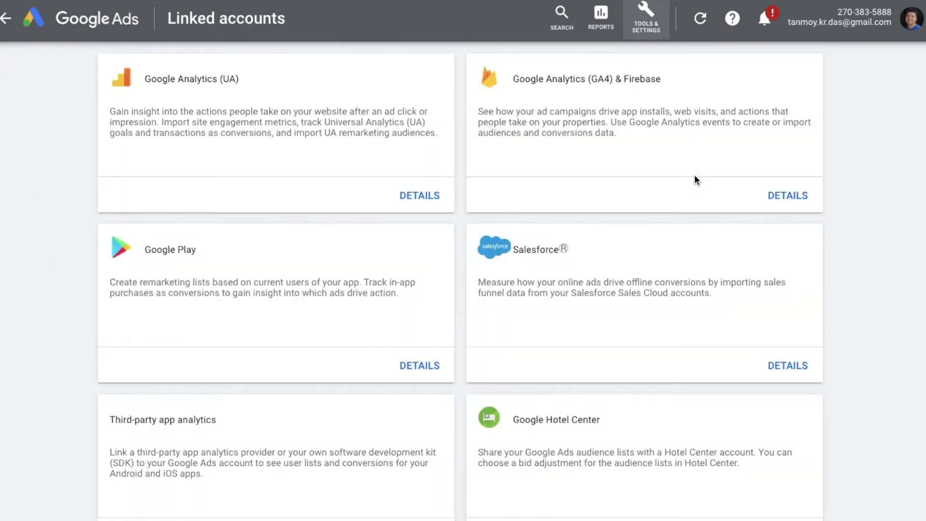
scroll(694, 176, "down", 8)
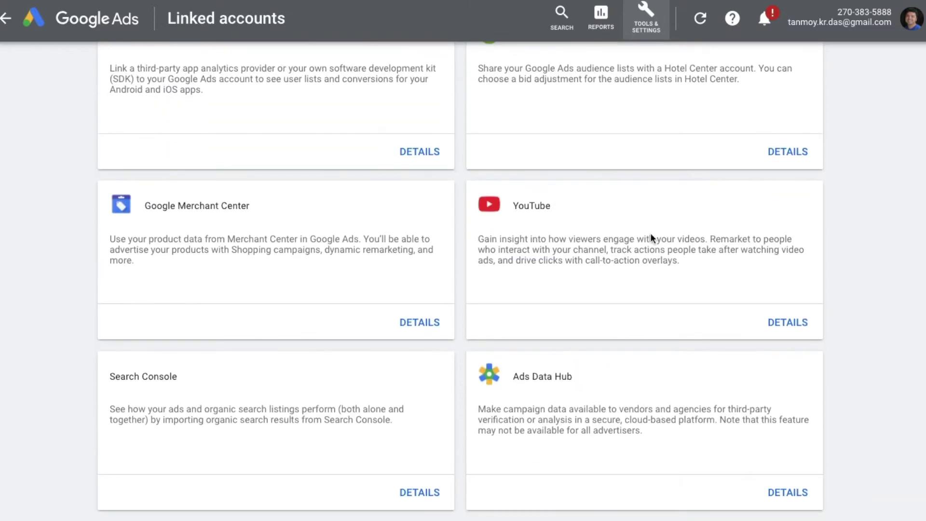
left_click(785, 326)
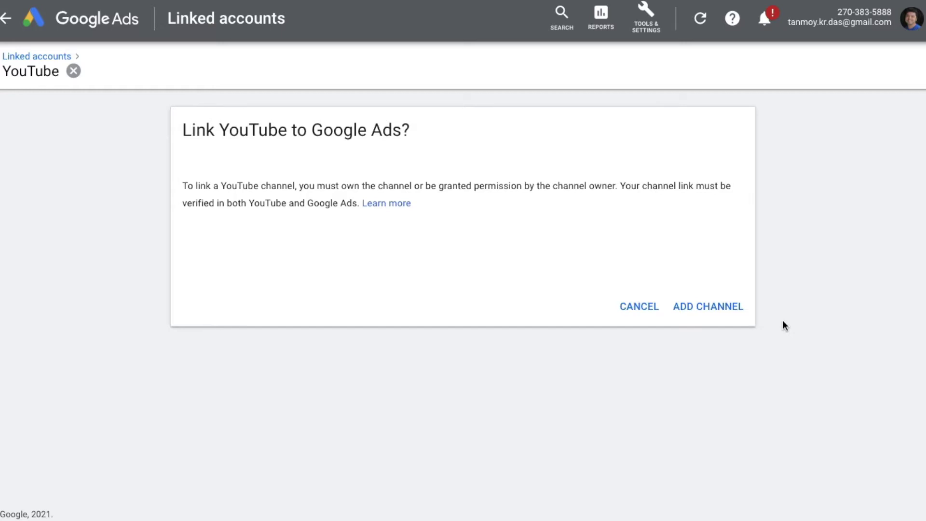
Step: Try to link the YouTube channel IPL TV as an owned channel, searching for "ipl", and cancel before continuing to YouTube
left_click(725, 310)
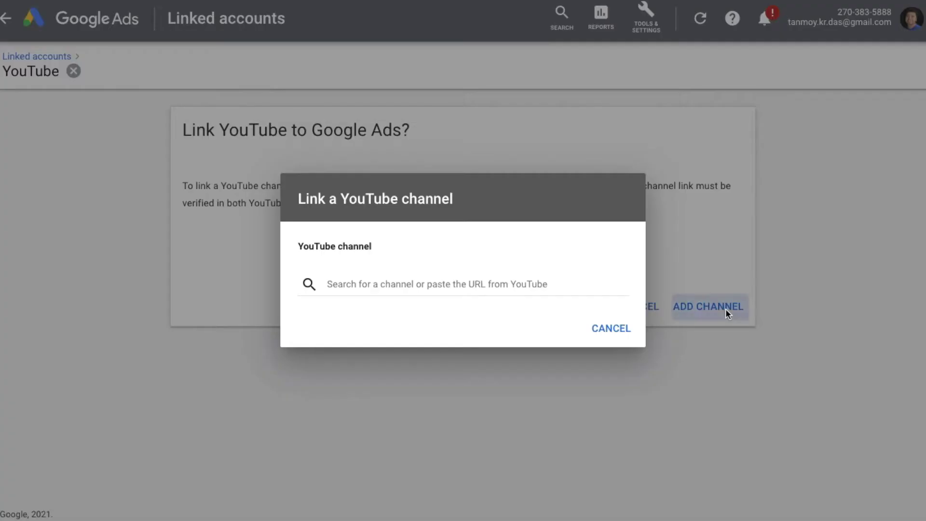
left_click(457, 278)
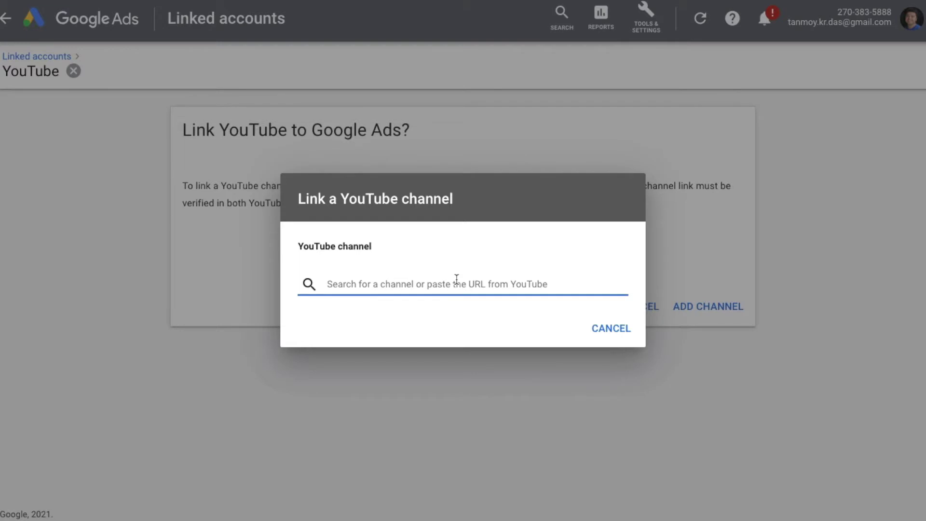
type("ipl")
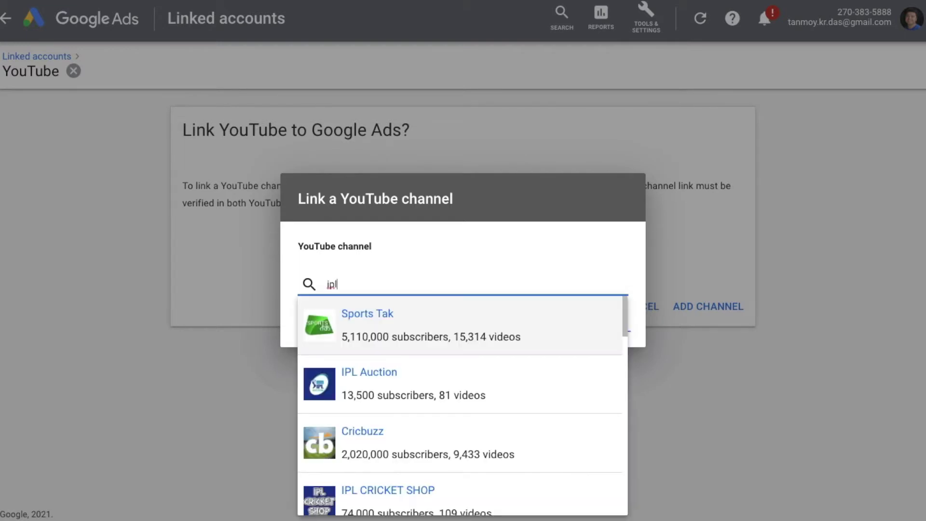
scroll(509, 414, "down", 1)
scroll(509, 414, "down", 7)
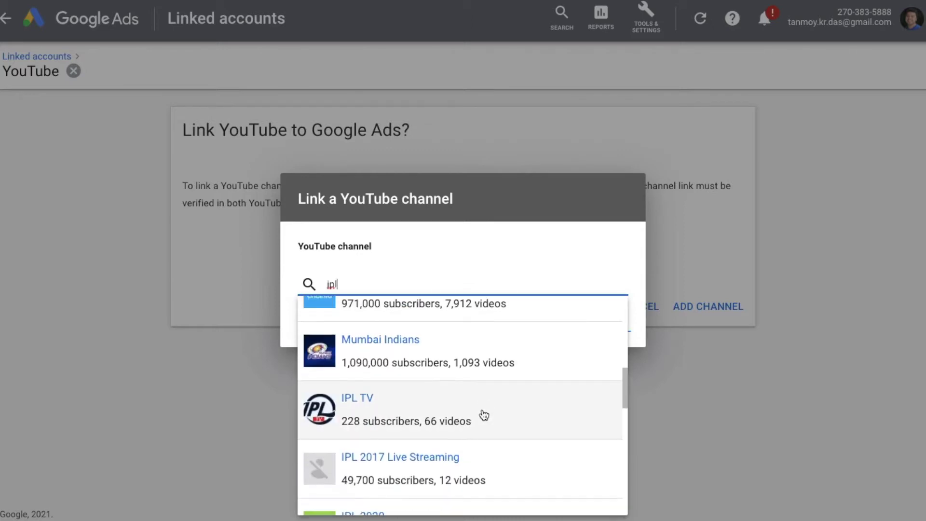
left_click(409, 415)
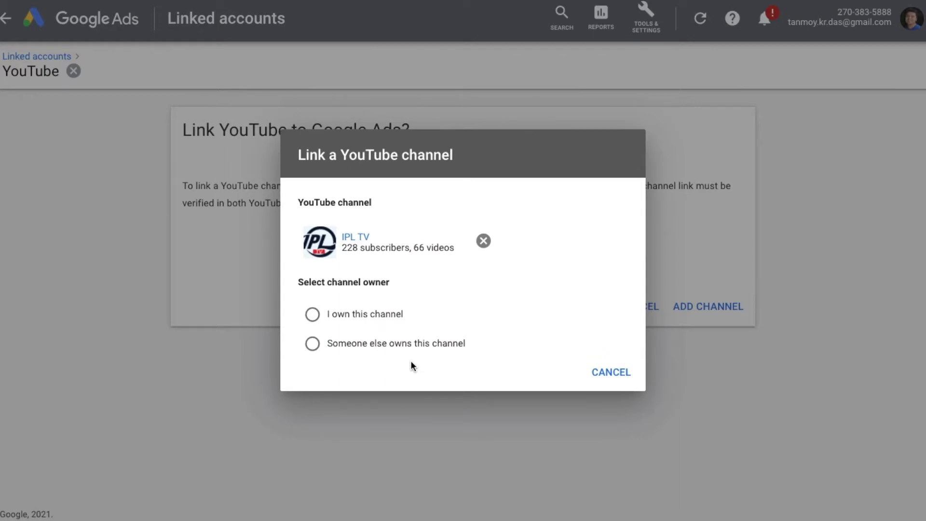
left_click(377, 316)
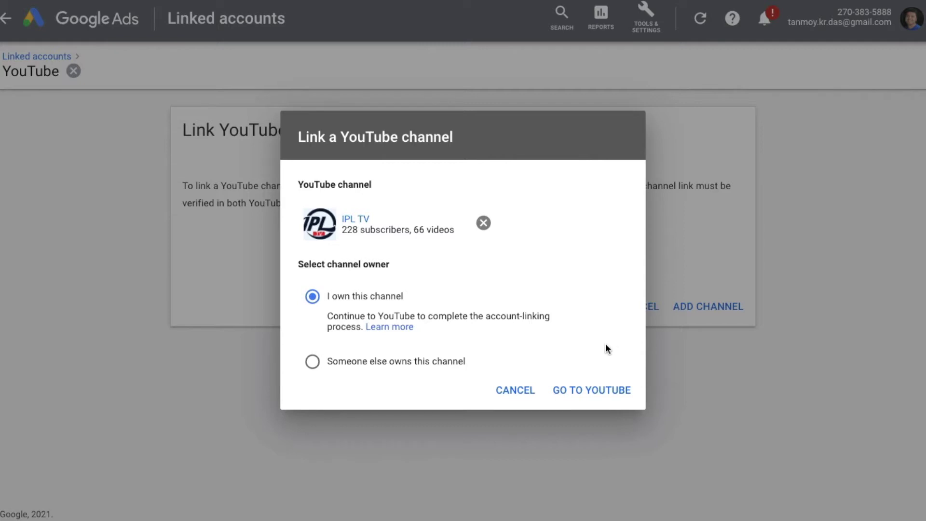
left_click(515, 391)
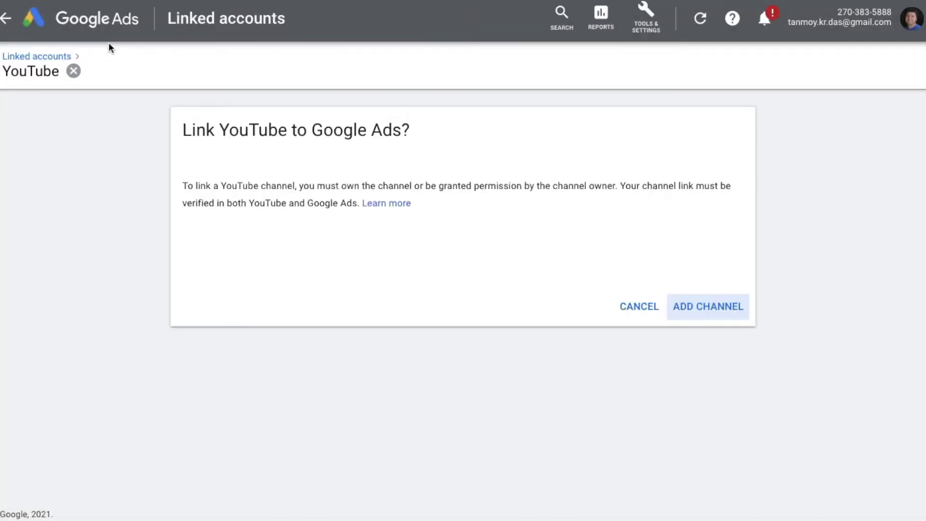
Step: Start a new Video campaign with the Product and brand consideration goal and the Influence consideration subtype
left_click(107, 18)
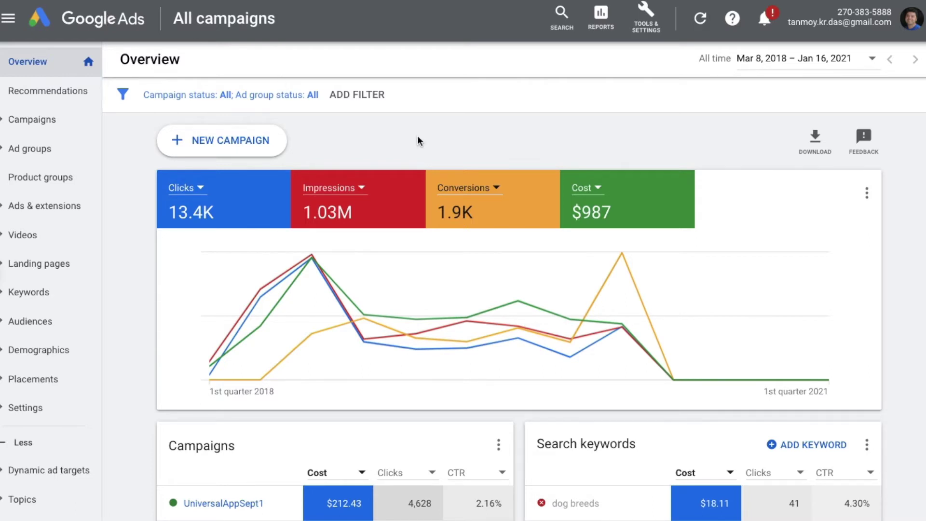
left_click(233, 144)
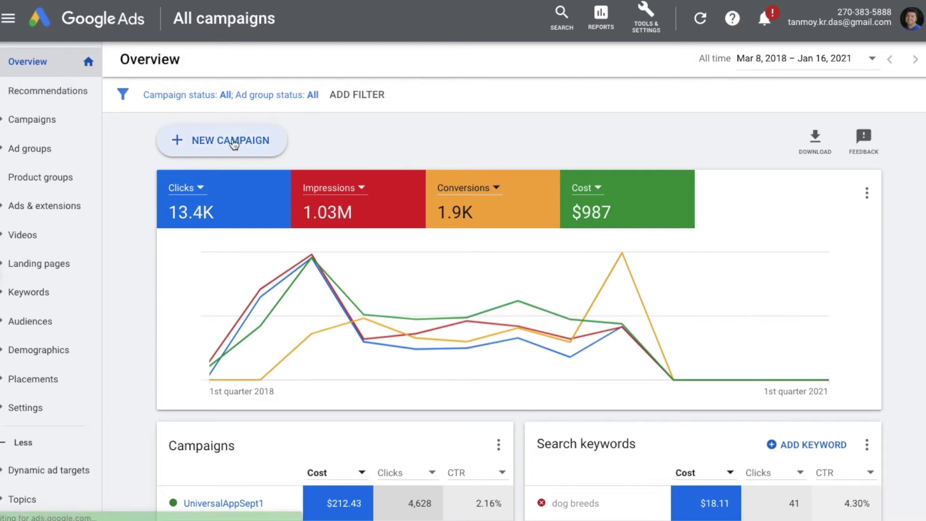
left_click(234, 144)
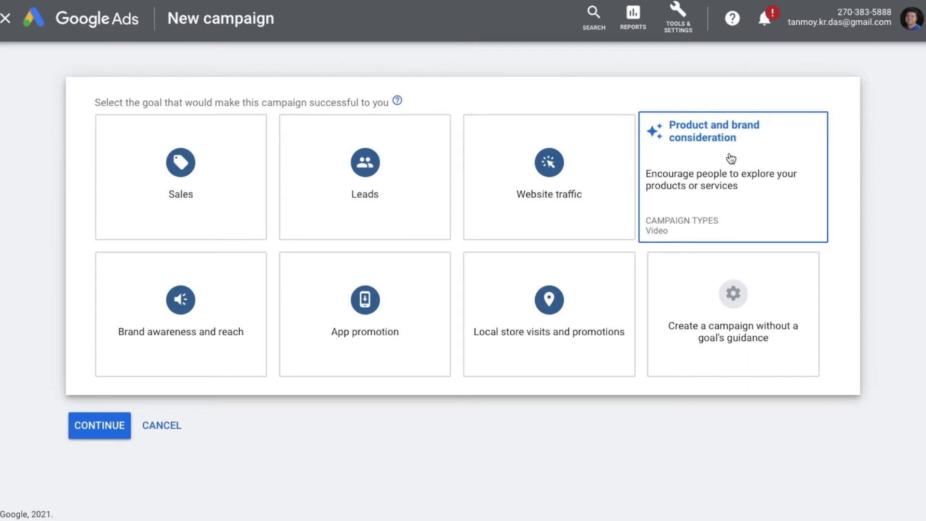
left_click(769, 172)
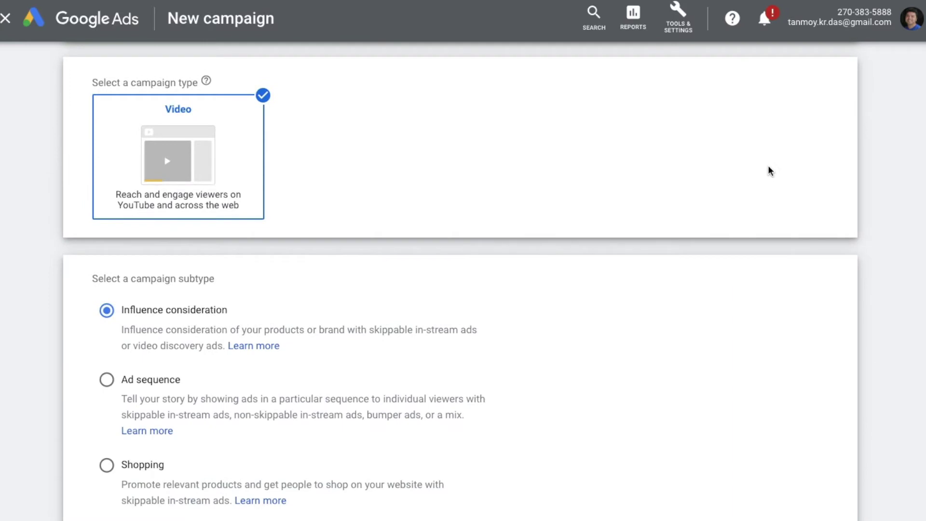
mouse_move(193, 116)
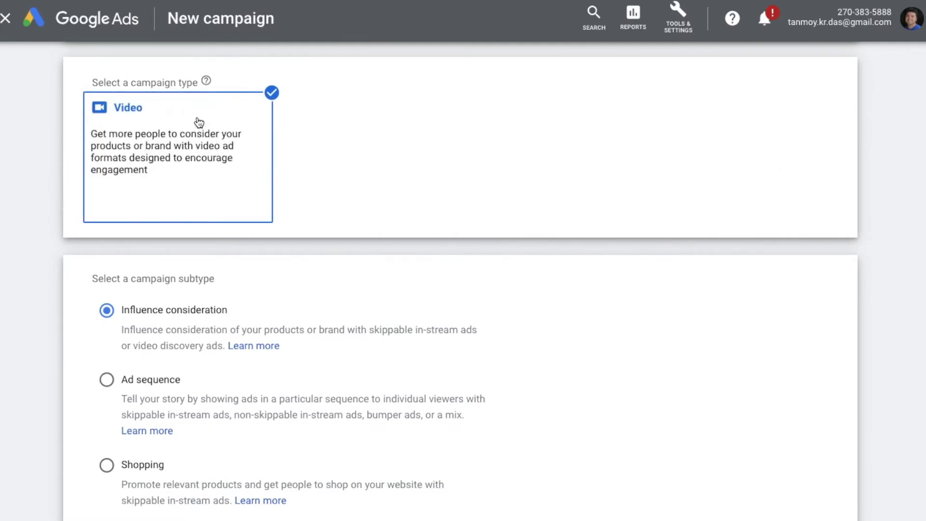
scroll(542, 375, "down", 2)
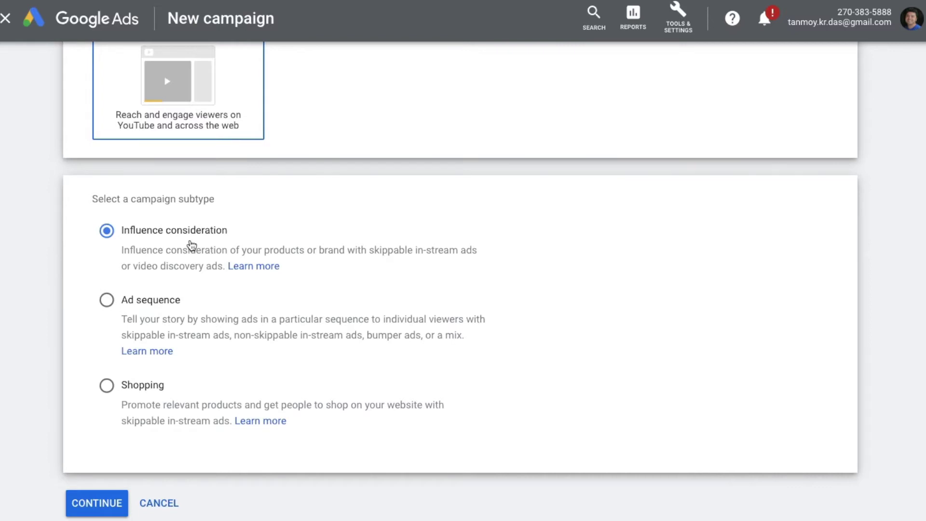
scroll(543, 372, "down", 2)
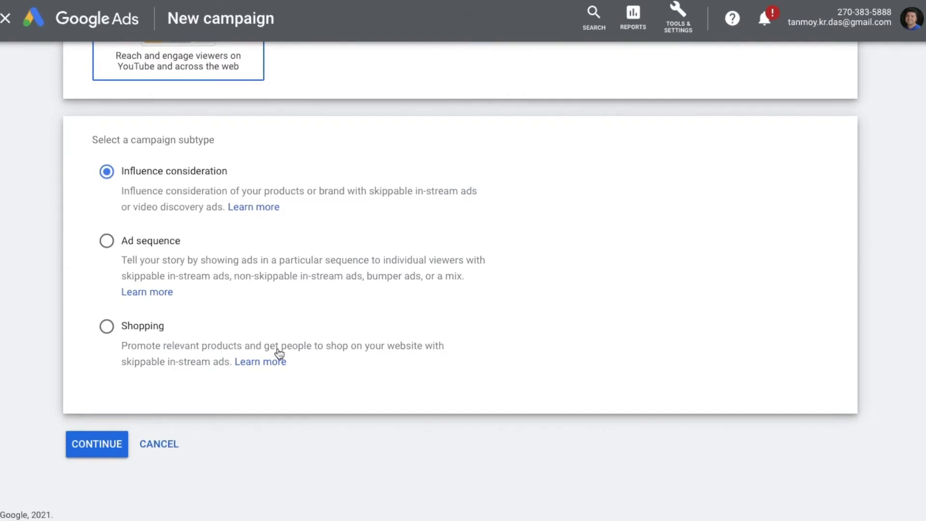
left_click(97, 450)
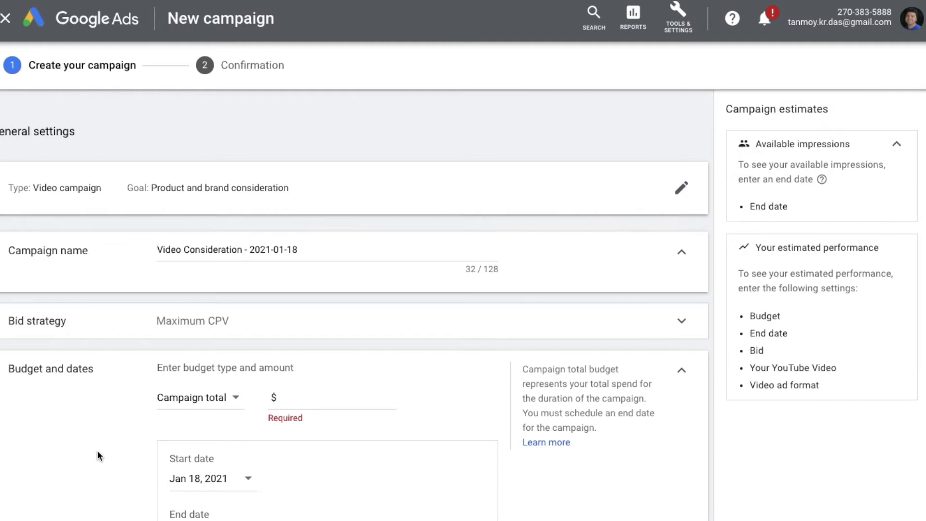
Step: Rename the campaign as "Video ConsiderationJan18"
scroll(97, 452, "down", 2)
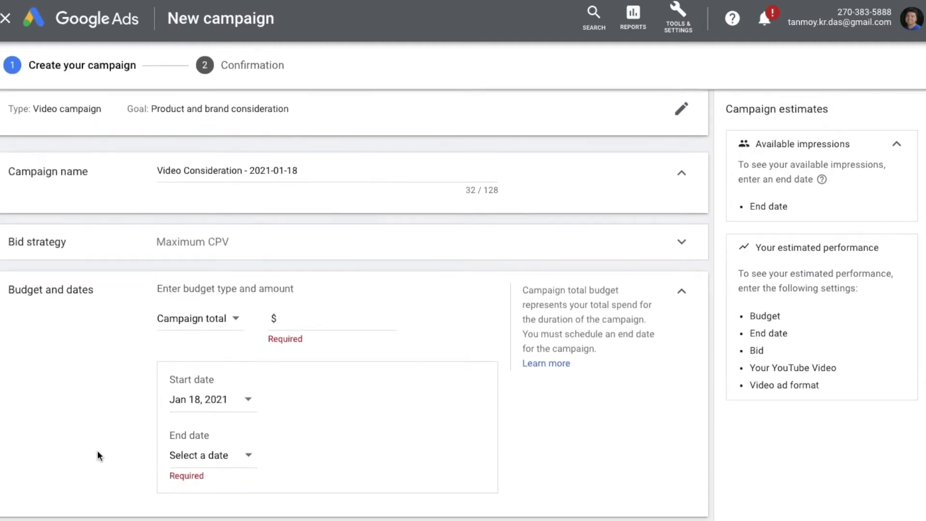
scroll(96, 455, "down", 1)
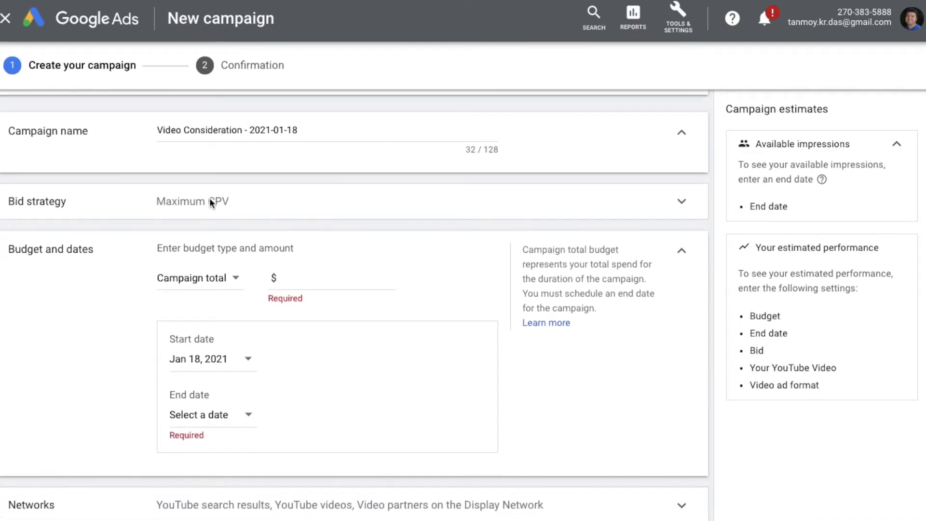
left_click(308, 126)
key("BackSpace")
key("BackSpace")
key("BackSpace")
key("BackSpace")
key("BackSpace")
key("BackSpace")
key("BackSpace")
key("BackSpace")
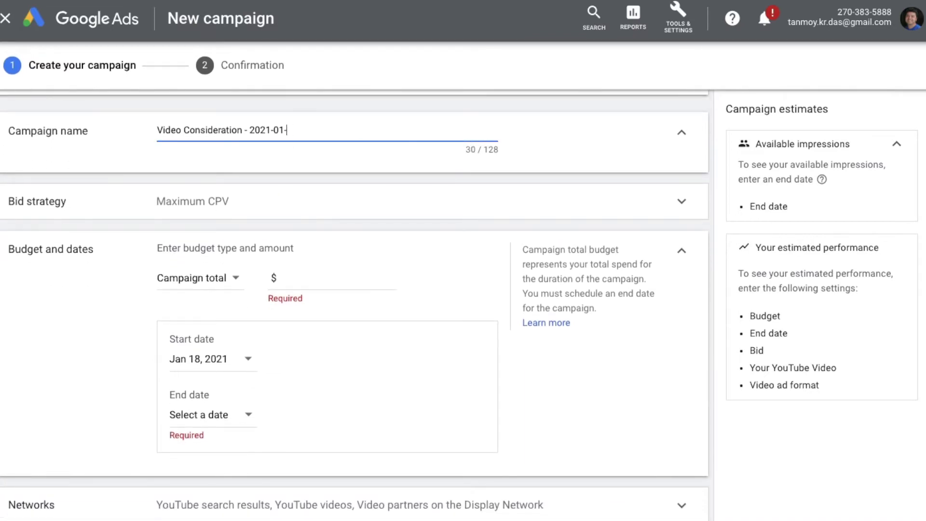
key("BackSpace")
key("BackSpace")
key("BackSpace")
key("BackSpace")
key("BackSpace")
type("Jan18")
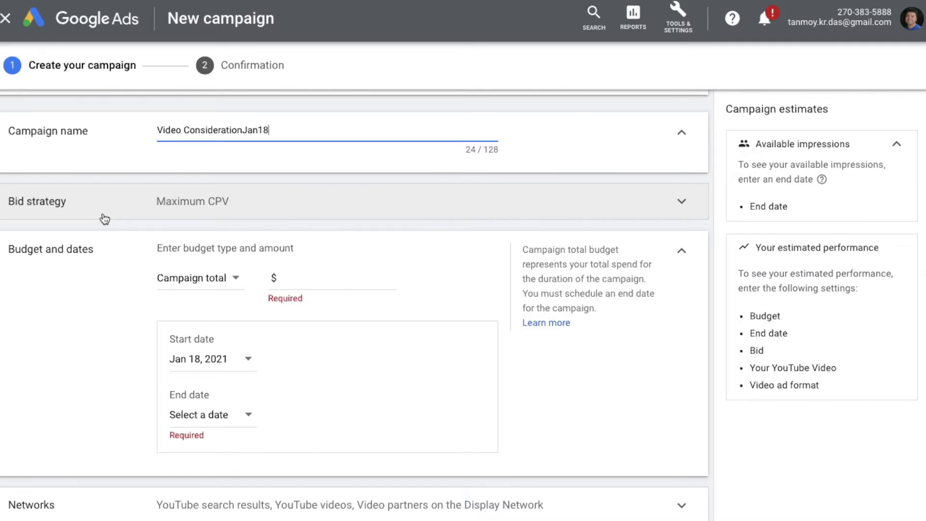
Step: Change the campaign's budget type to Daily and set the amount to $1.00
scroll(95, 288, "down", 3)
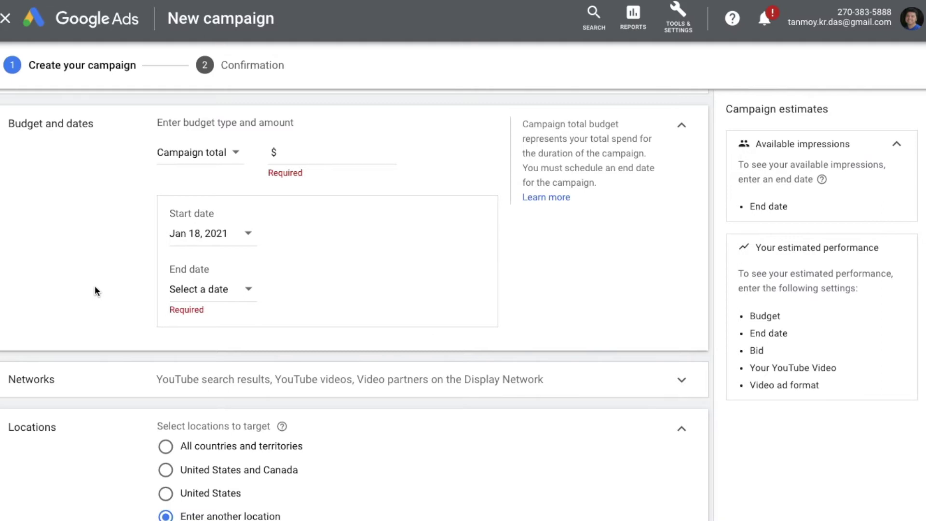
left_click(213, 168)
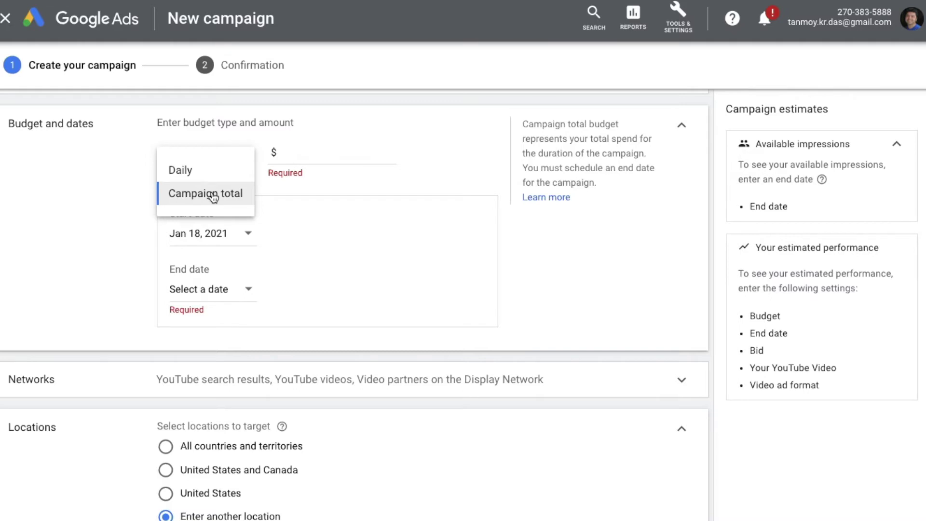
left_click(214, 168)
left_click(338, 153)
type("1.00")
left_click(111, 209)
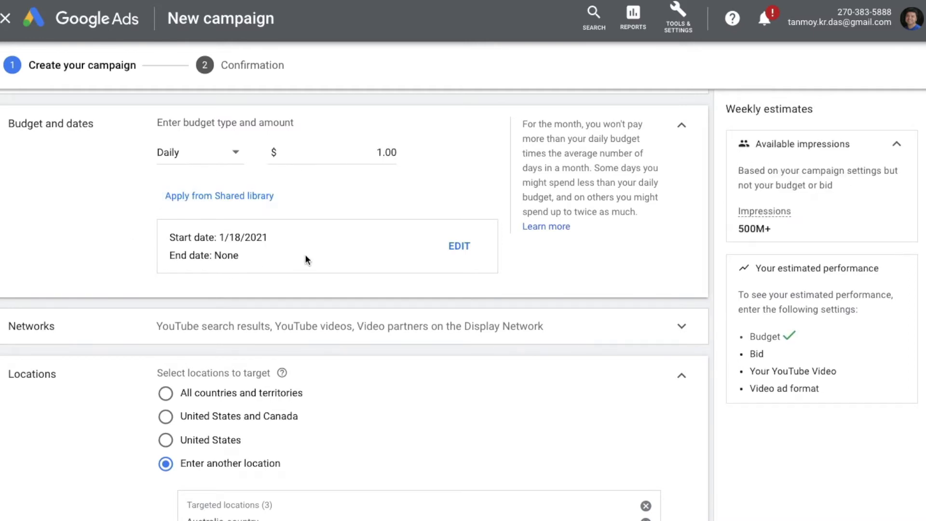
Step: Set the campaign's end date to Feb 28, 2021
left_click(457, 246)
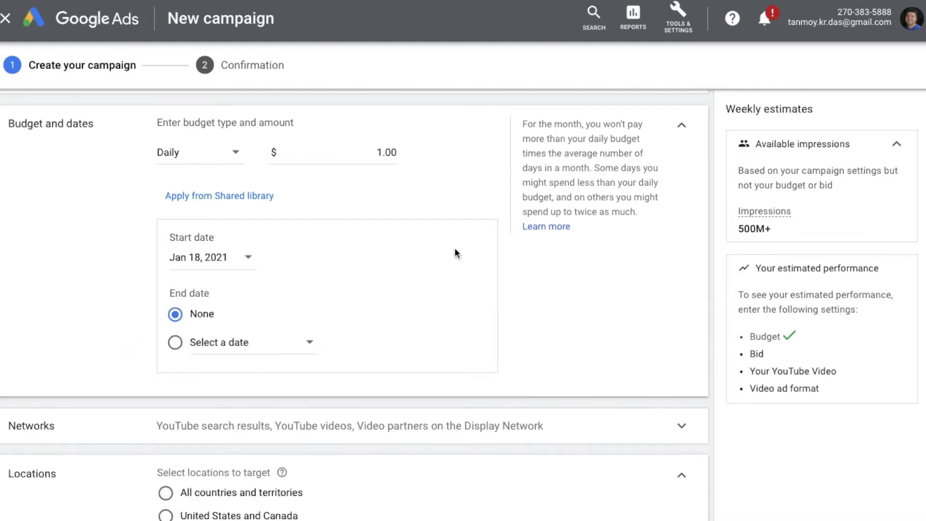
scroll(414, 324, "down", 1)
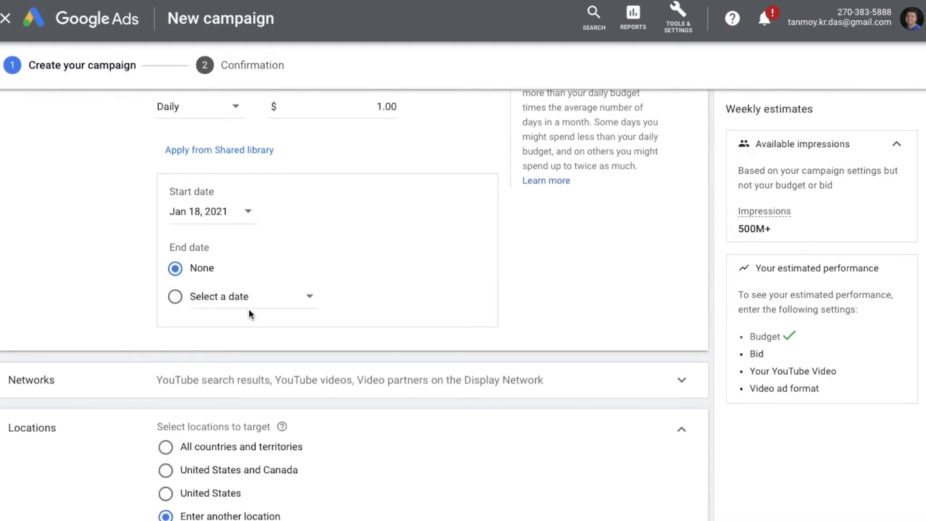
left_click(250, 307)
scroll(283, 268, "down", 3)
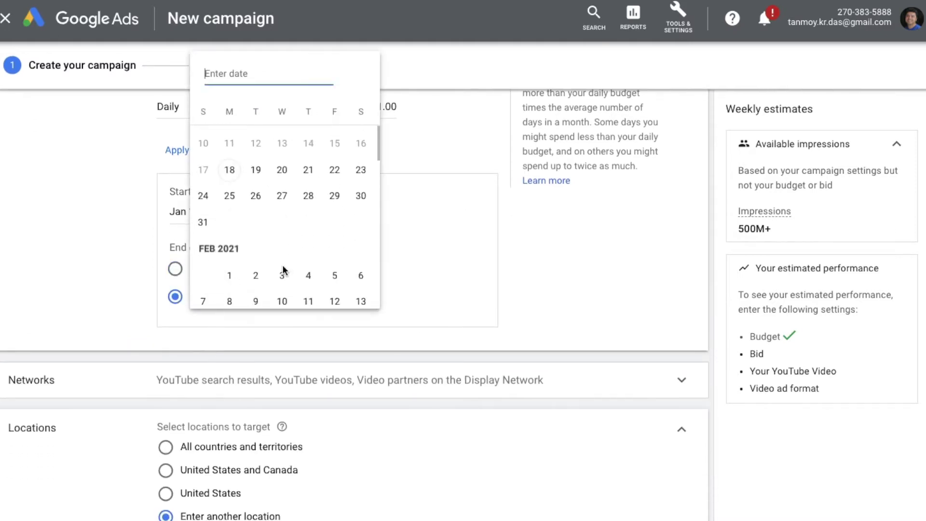
scroll(284, 271, "down", 2)
left_click(202, 259)
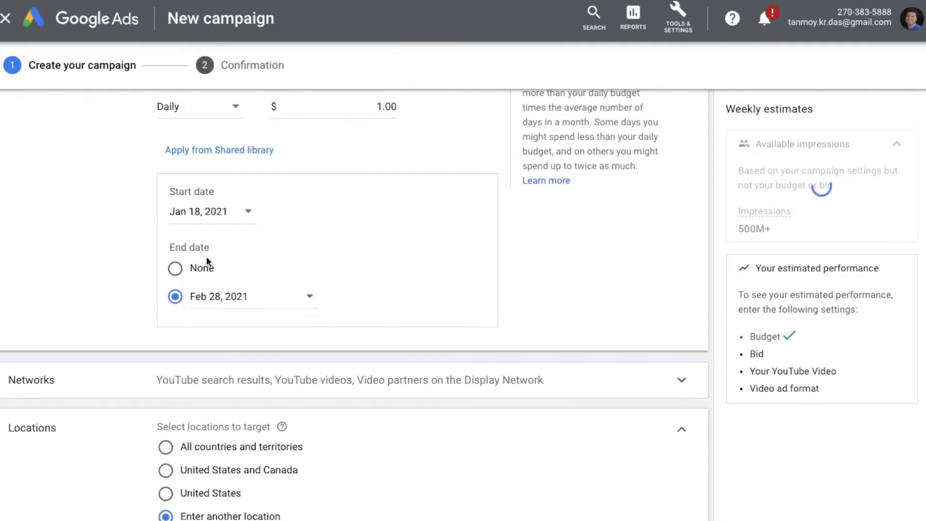
Step: Review the network options for where the video ads can appear, including YouTube search results, YouTube videos and video partners
scroll(76, 283, "down", 3)
scroll(93, 350, "down", 2)
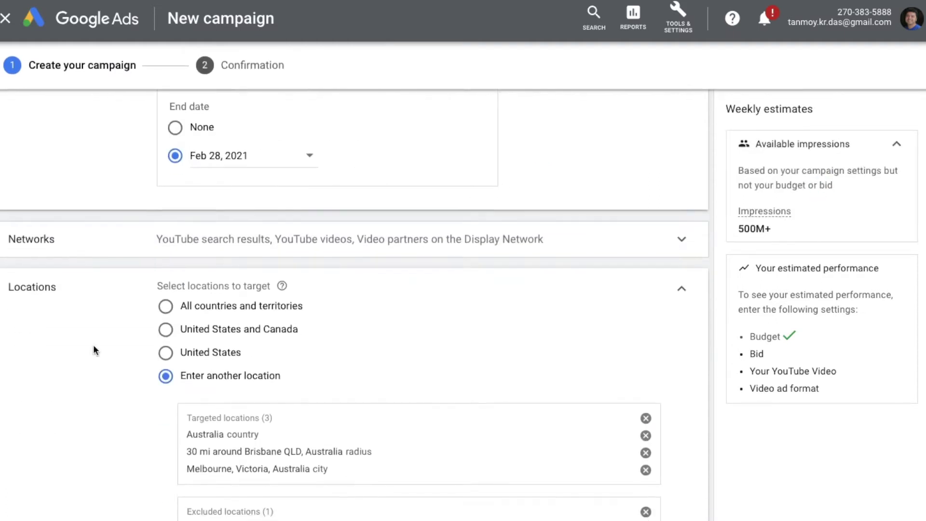
left_click(229, 174)
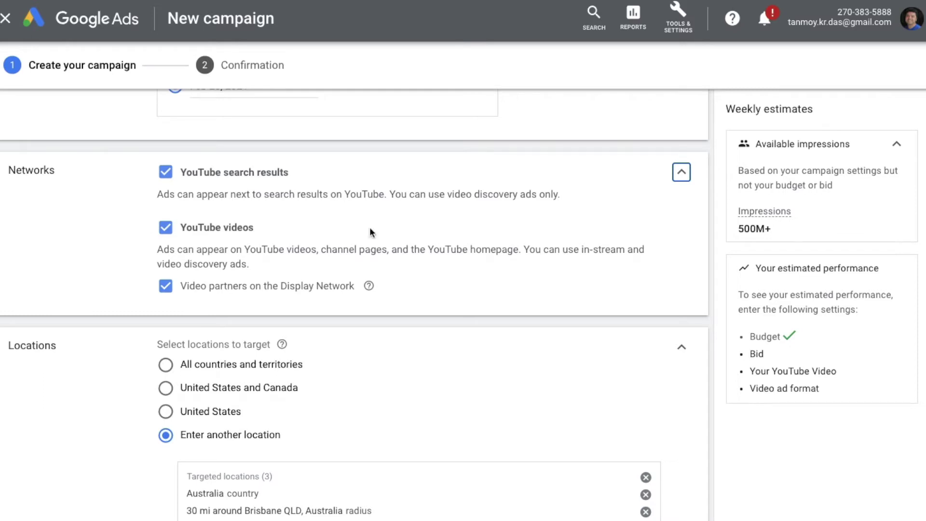
left_click(681, 172)
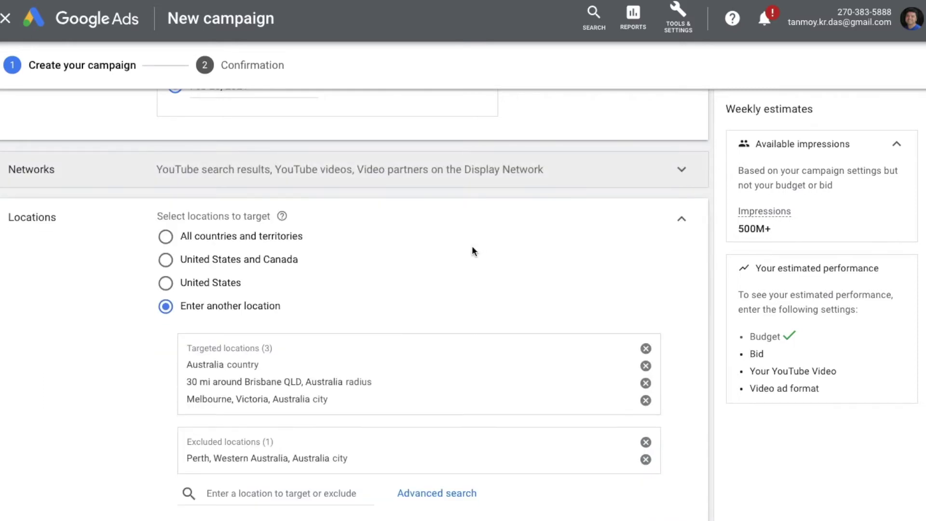
Step: Look through the languages available for the campaign's language targeting
scroll(444, 275, "down", 1)
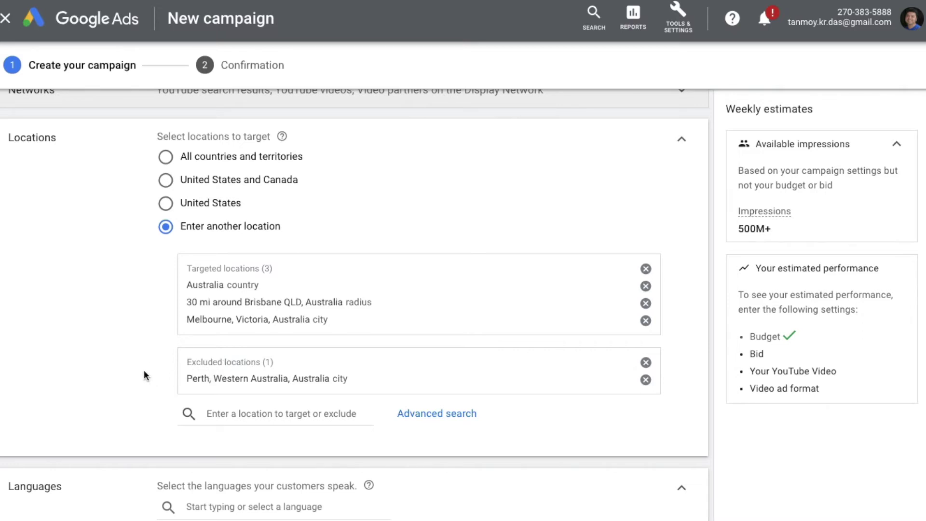
scroll(143, 369, "down", 5)
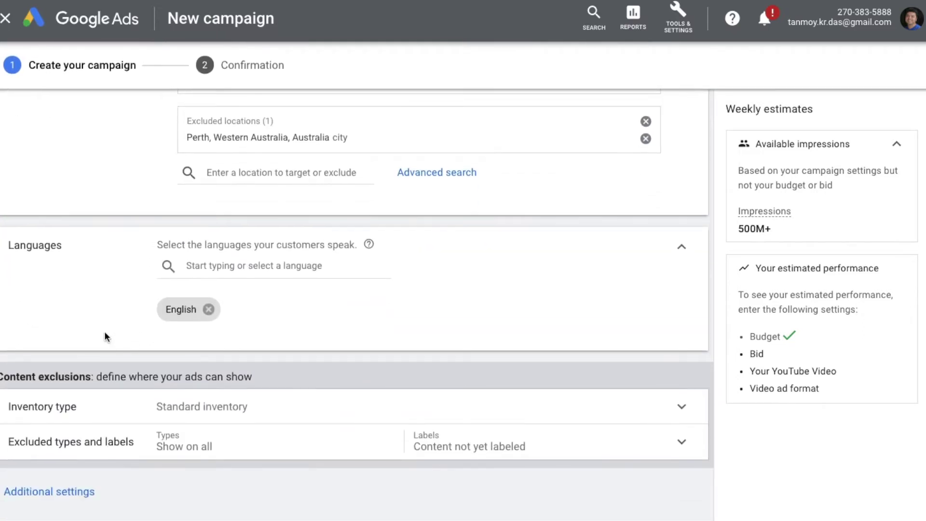
double_click(51, 251)
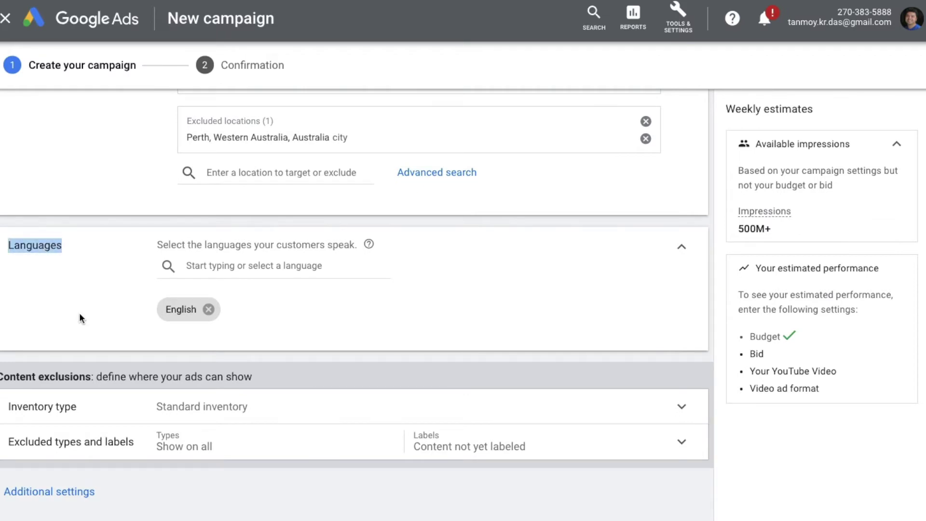
left_click(251, 266)
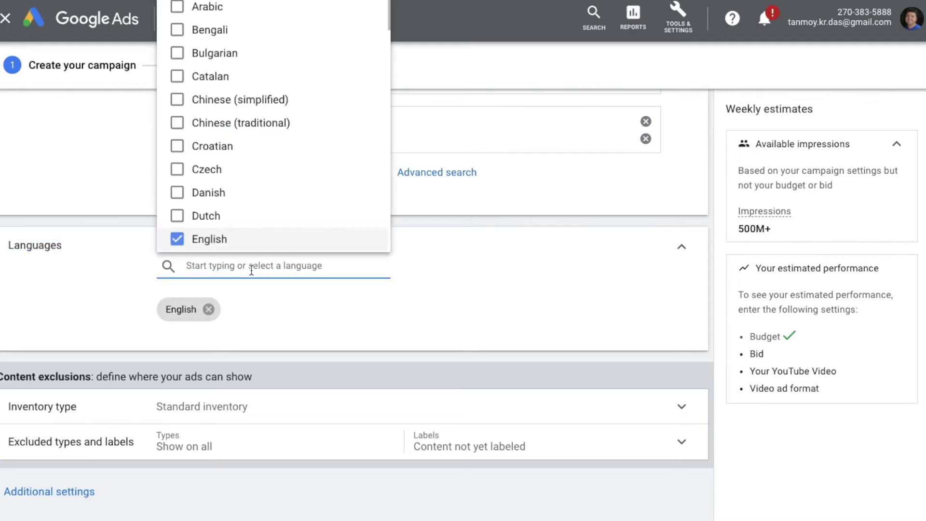
scroll(332, 182, "down", 7)
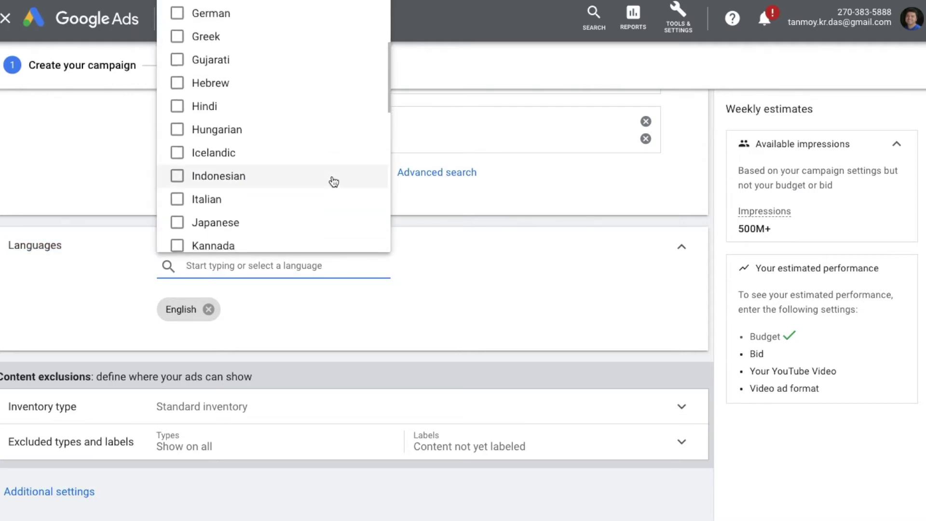
scroll(333, 182, "down", 4)
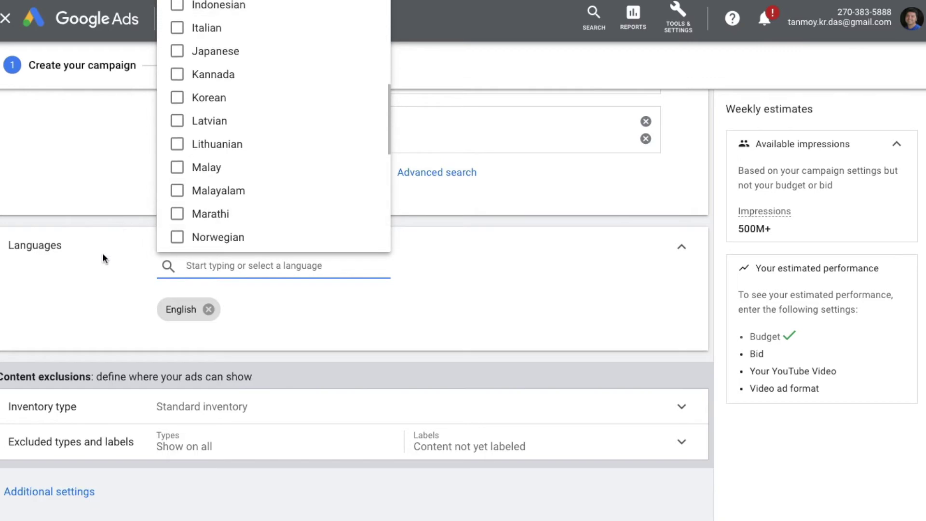
left_click(100, 279)
scroll(99, 279, "down", 4)
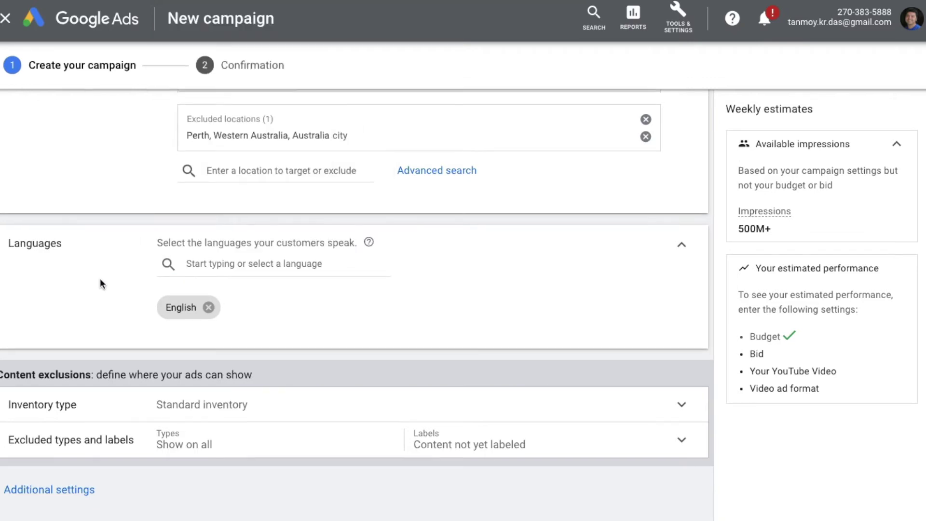
Step: Review the inventory type options and the content types and labels that can be excluded
scroll(100, 279, "down", 1)
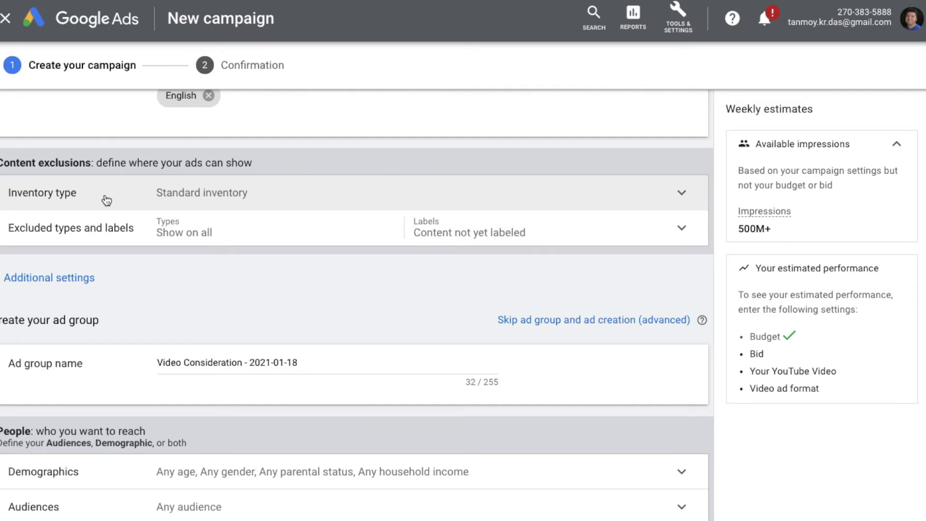
left_click(132, 196)
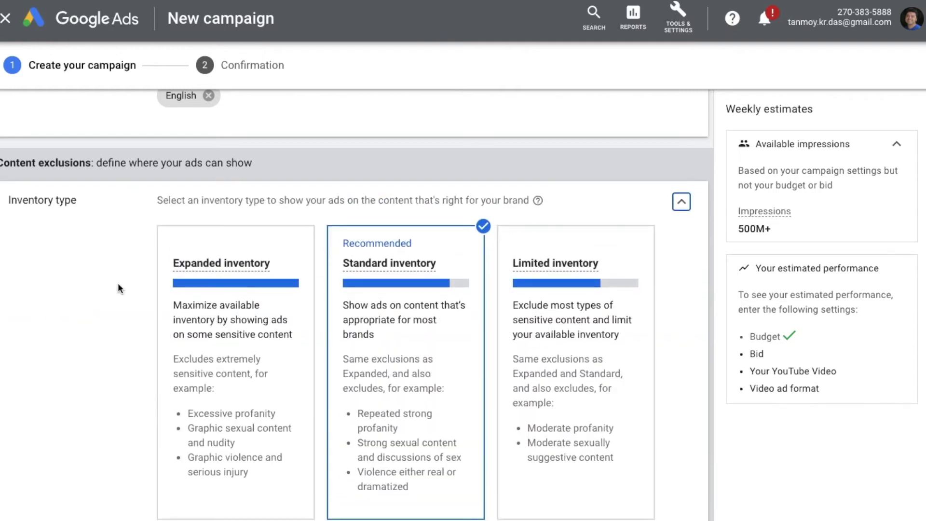
scroll(113, 342, "down", 2)
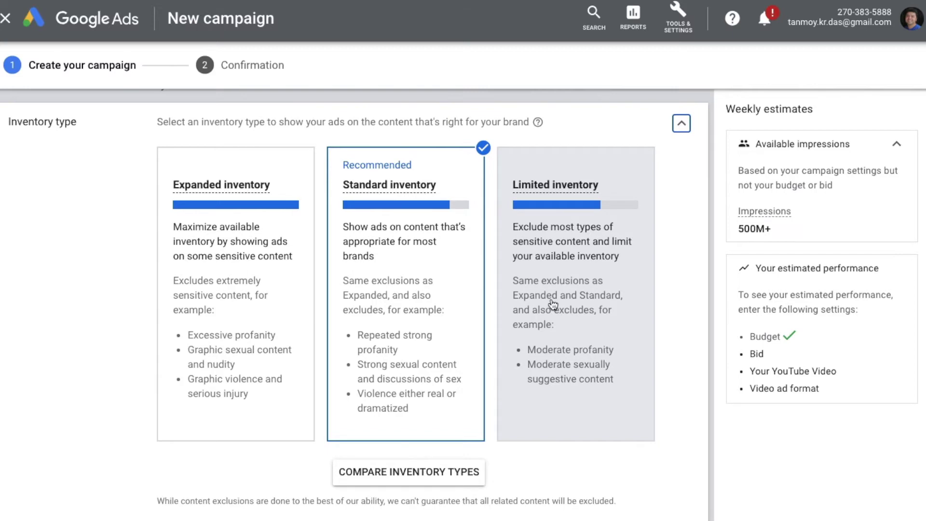
left_click(682, 124)
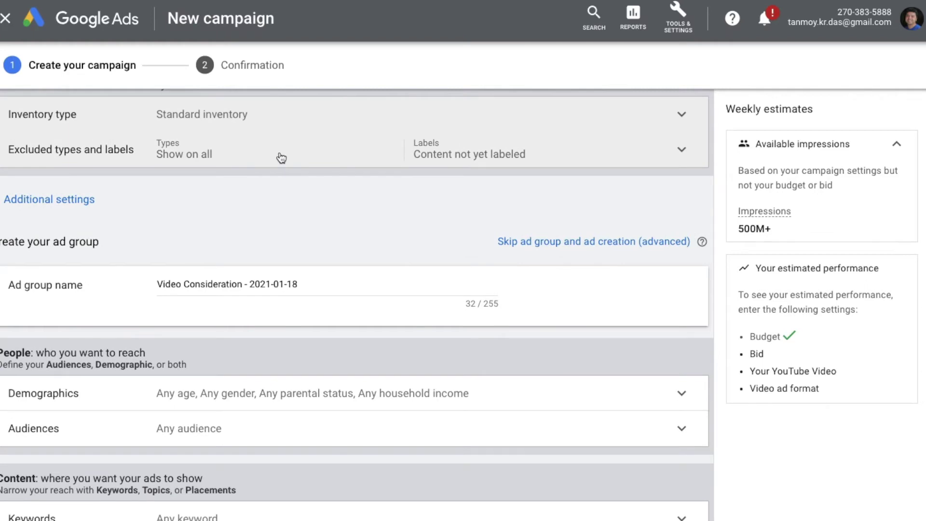
left_click(281, 158)
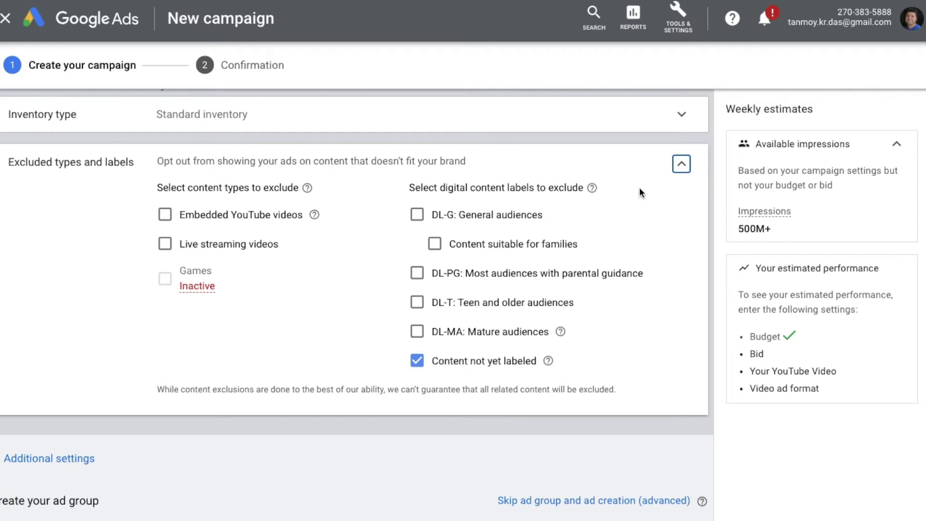
left_click(680, 164)
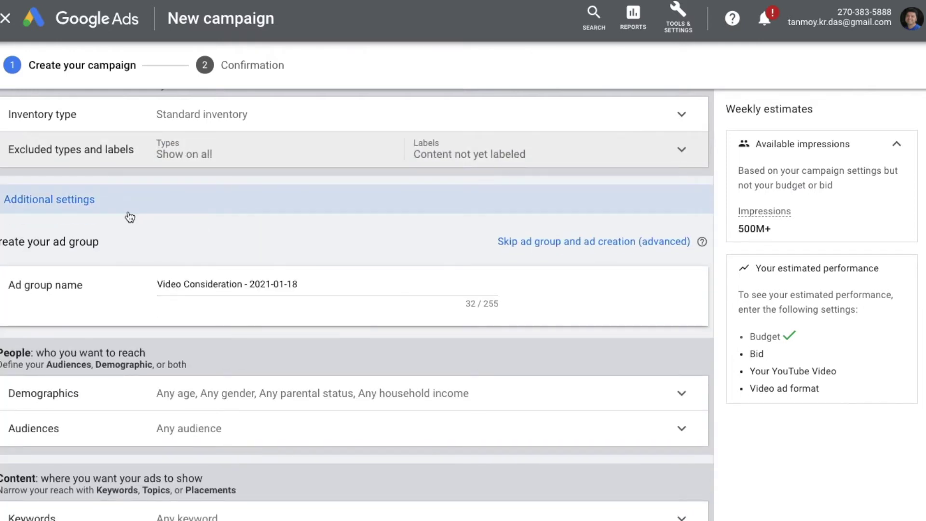
Step: Review the campaign's conversion options in the additional settings
left_click(134, 209)
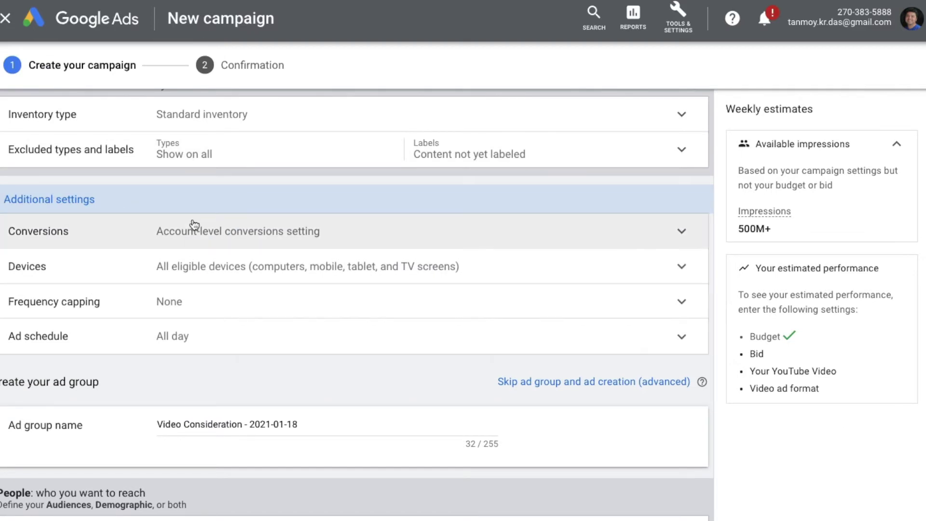
left_click(283, 232)
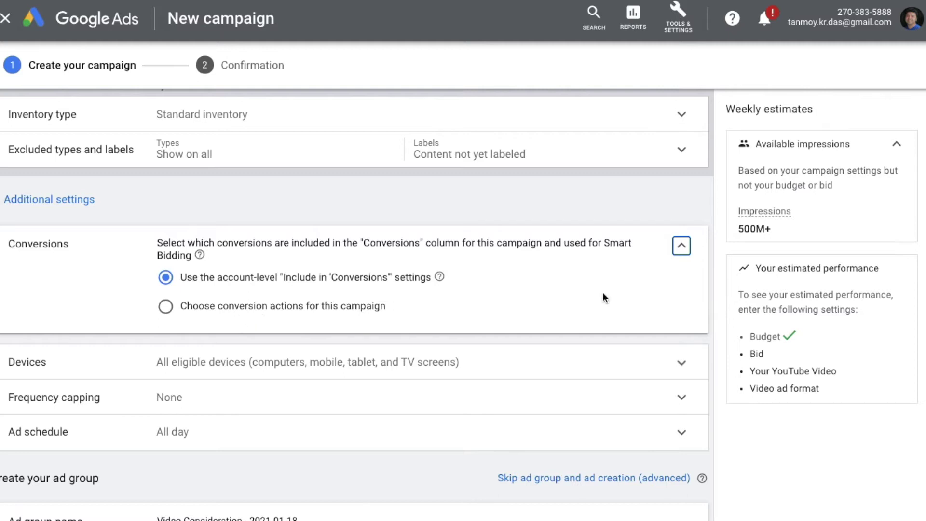
left_click(681, 247)
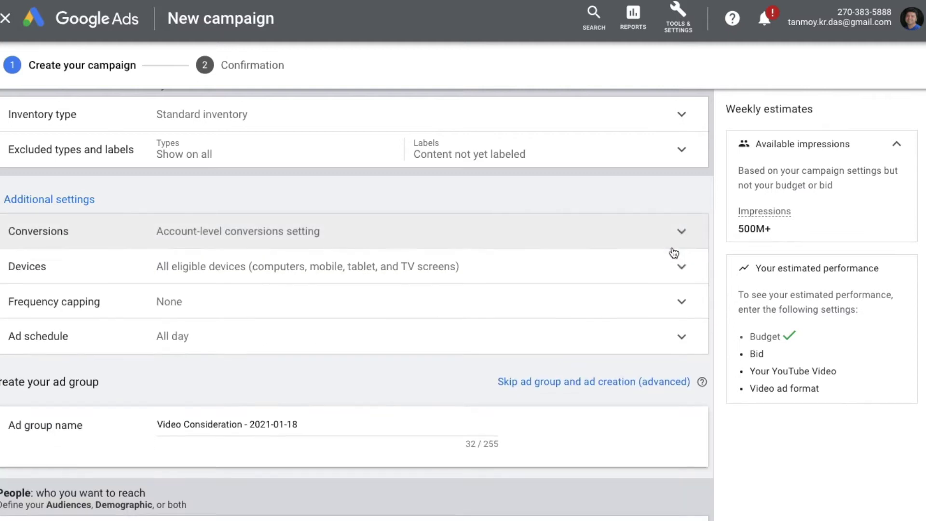
Step: Review the specific device targeting options, including device types, operating systems, device models and networks
left_click(330, 276)
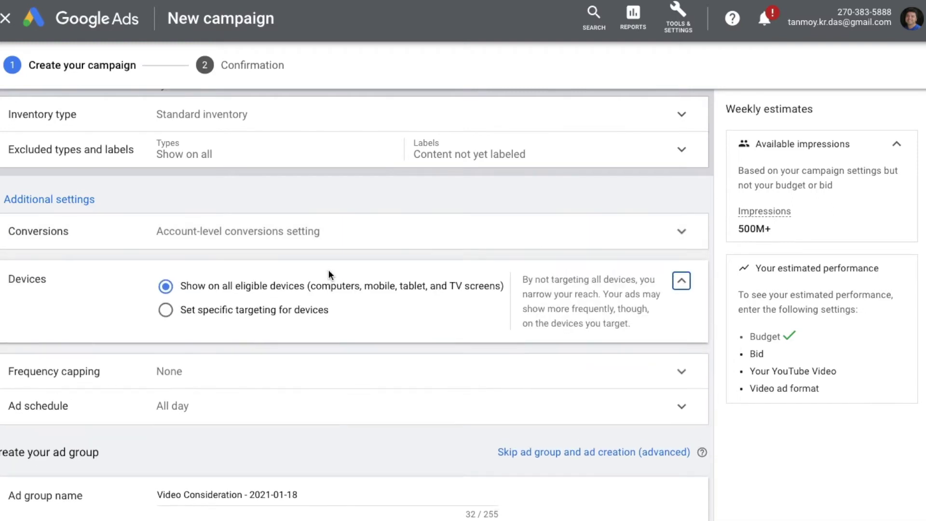
left_click(250, 317)
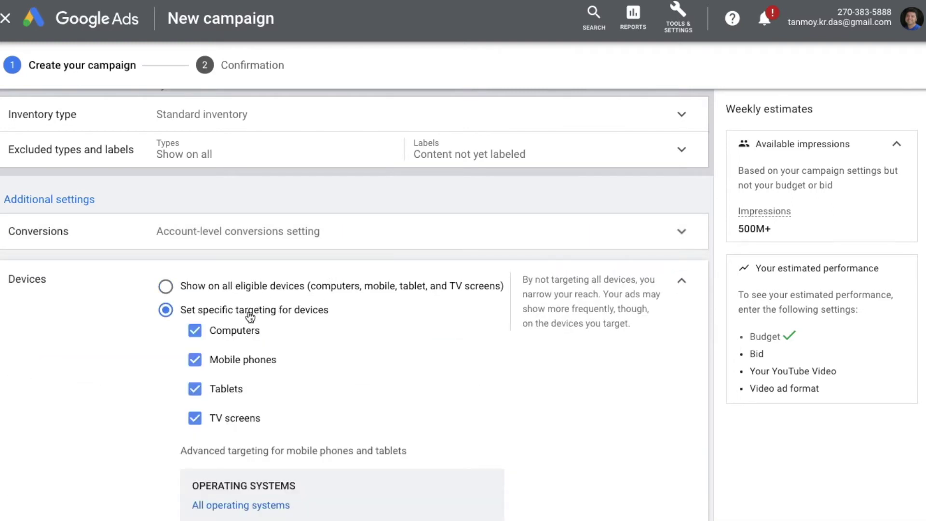
scroll(420, 377, "down", 5)
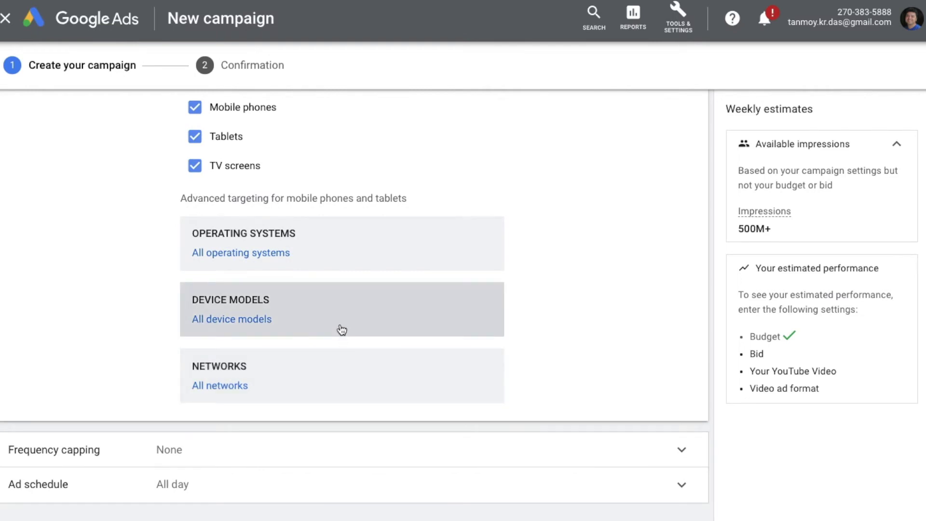
scroll(582, 260, "up", 2)
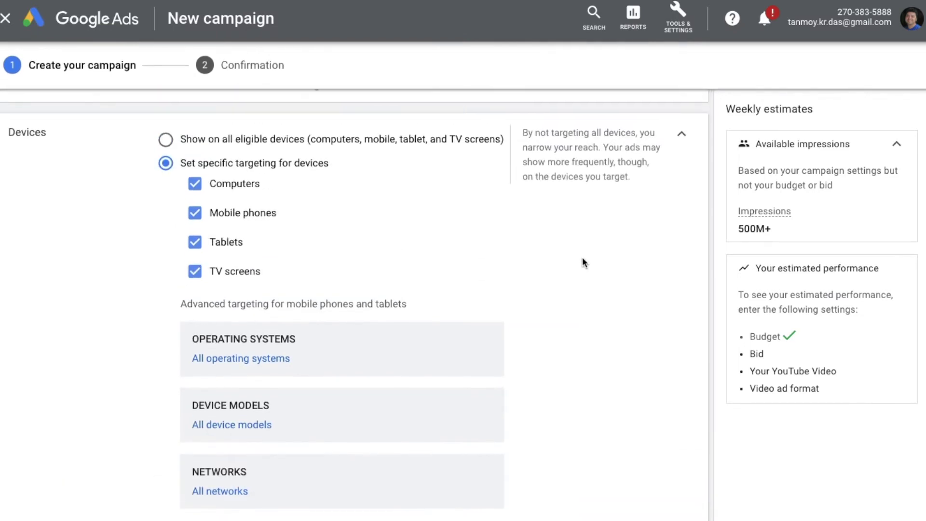
left_click(680, 139)
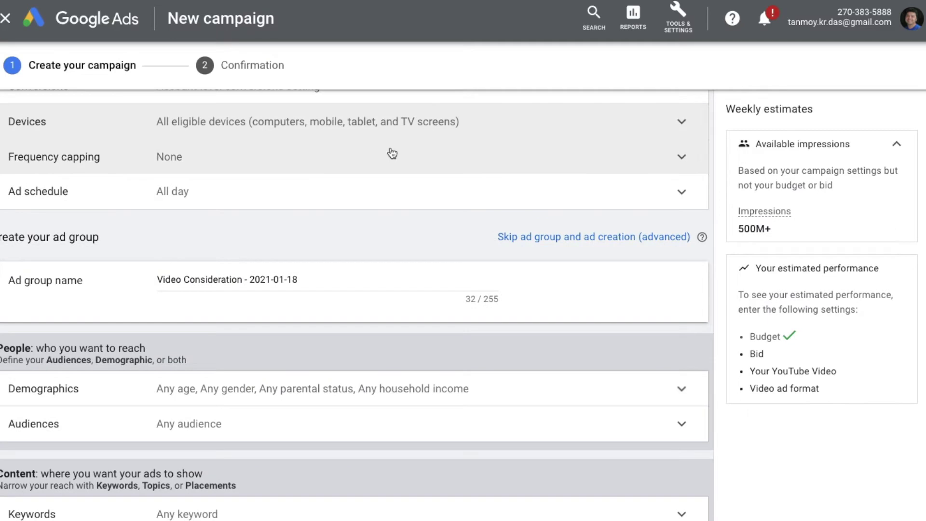
Step: Try an impression frequency cap of 5 per day for the campaign
left_click(312, 163)
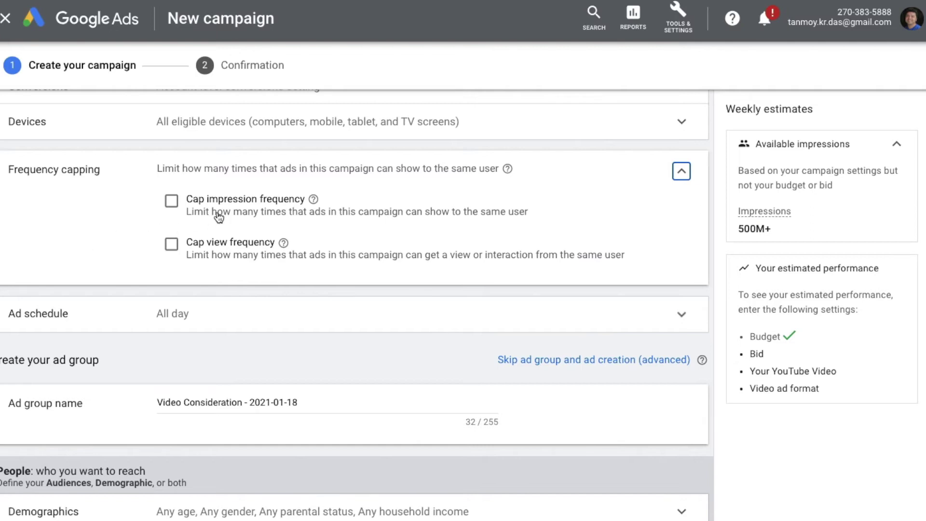
left_click(173, 205)
left_click(209, 260)
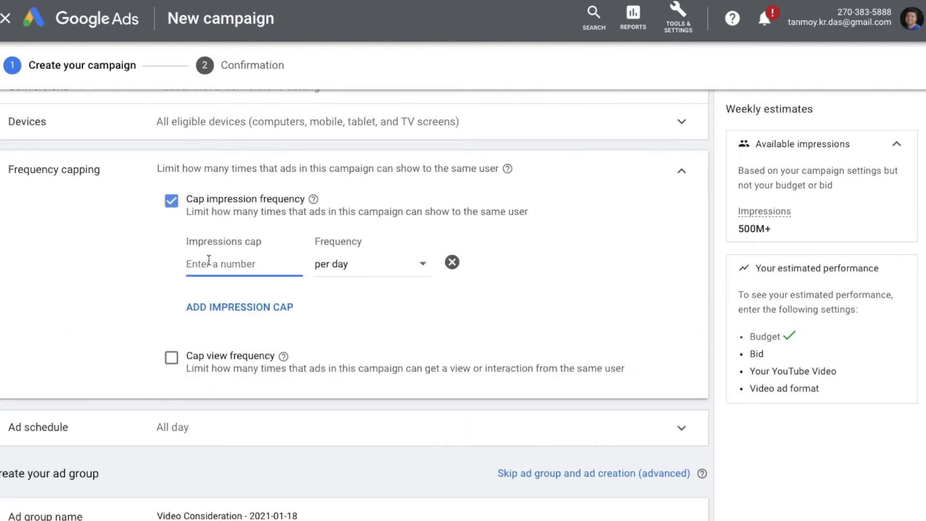
type("5")
left_click(174, 207)
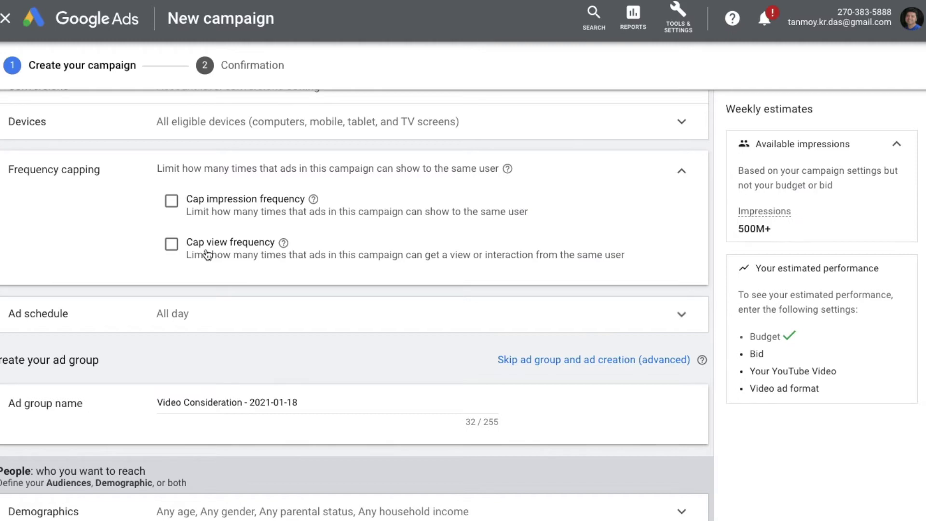
Step: Try a view frequency cap of 3 per day for the campaign
left_click(172, 244)
left_click(214, 303)
type("3")
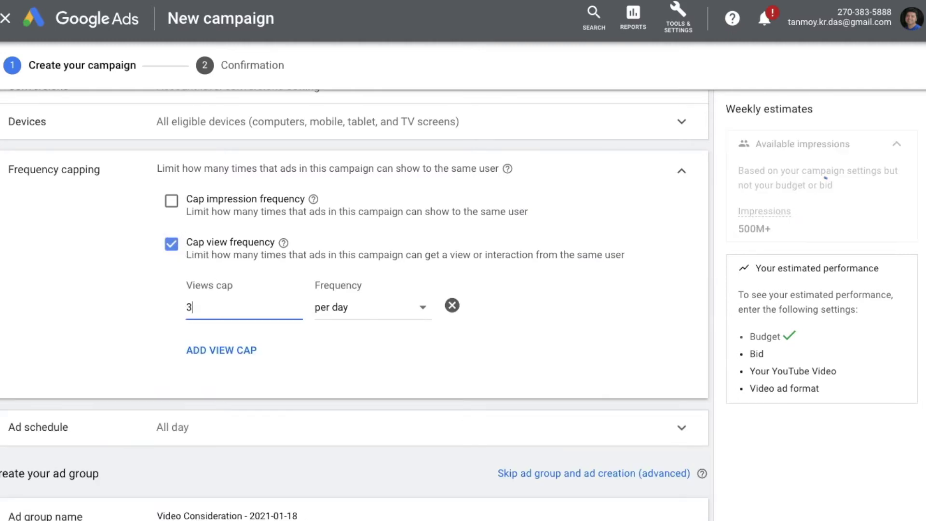
left_click(175, 249)
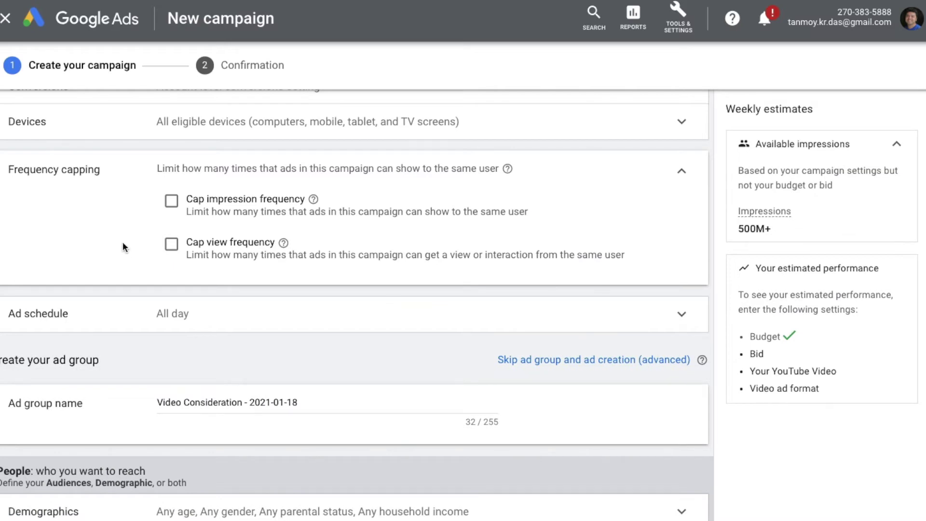
left_click(682, 173)
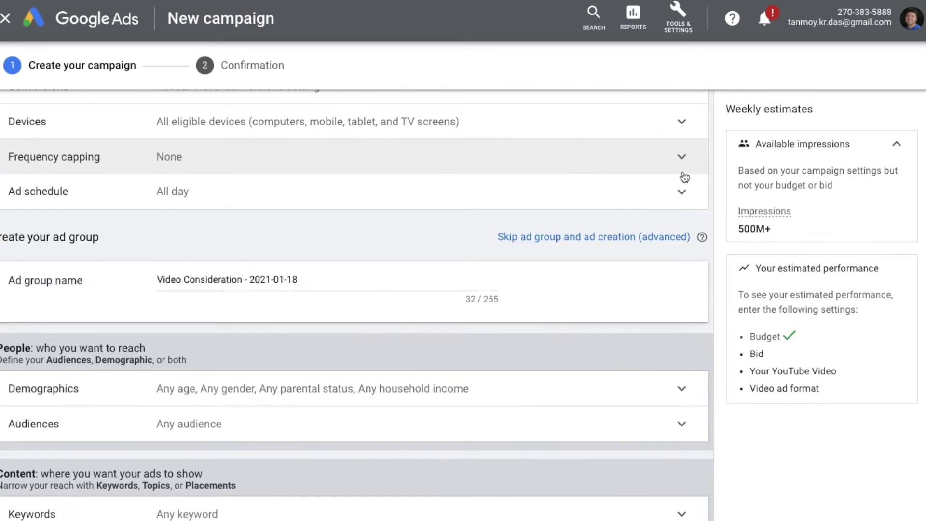
Step: Review the day, start time and end time choices for the ad schedule
left_click(302, 206)
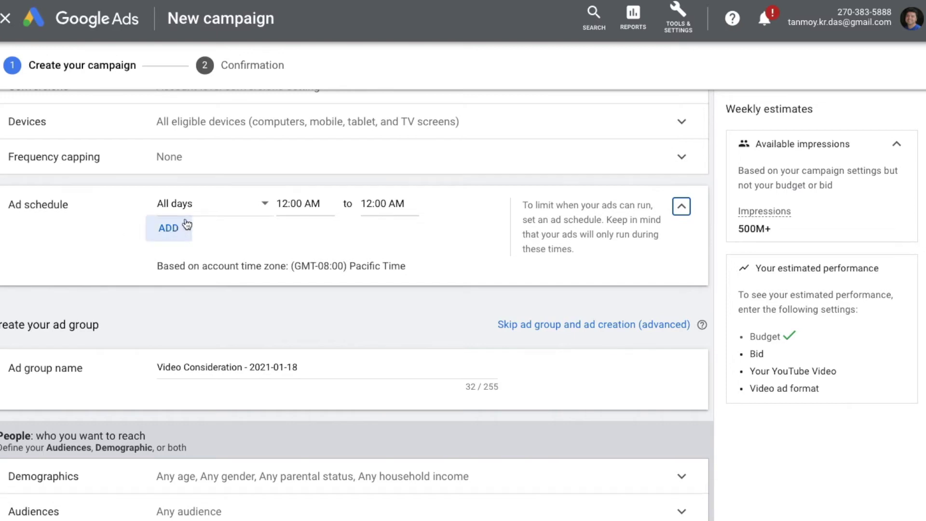
left_click(206, 204)
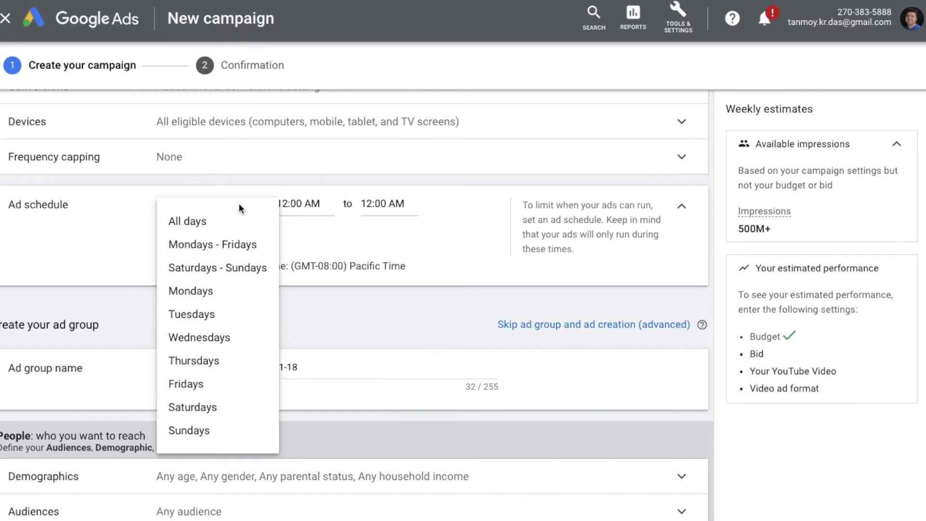
left_click(323, 229)
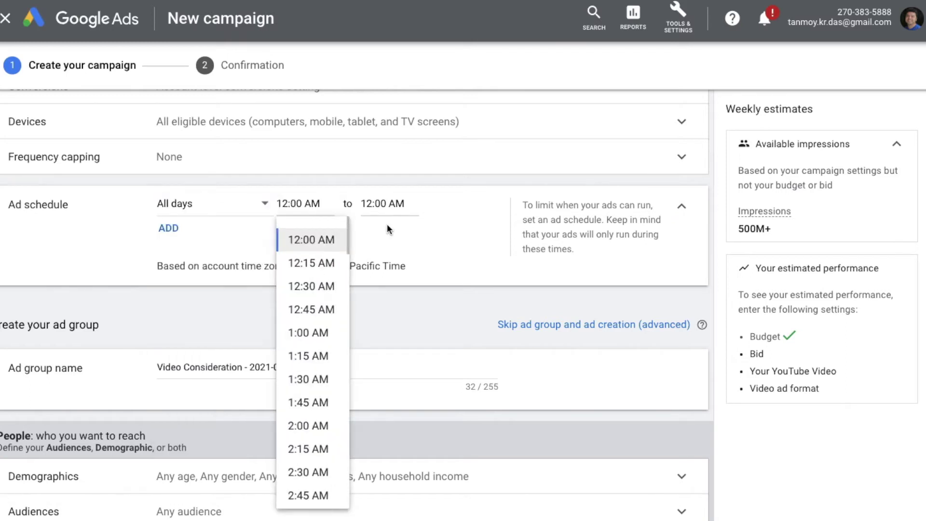
left_click(402, 203)
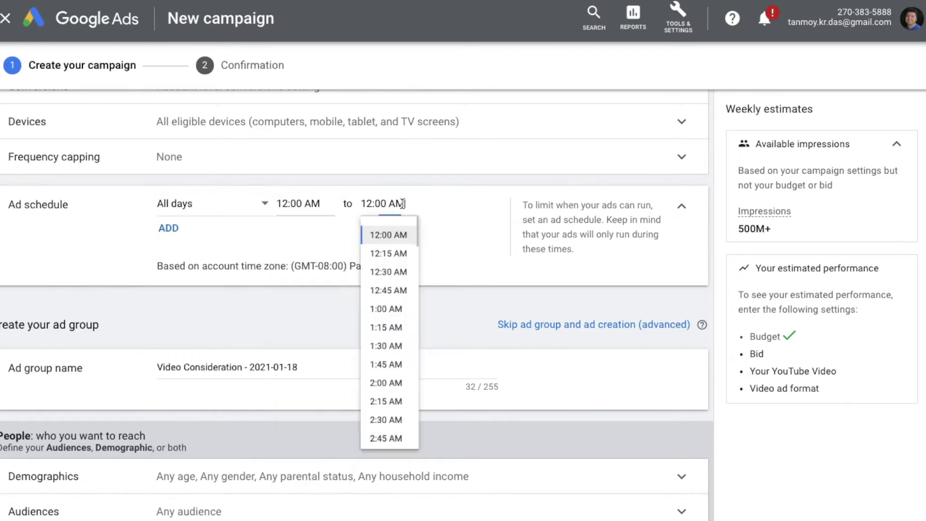
left_click(460, 230)
left_click(682, 209)
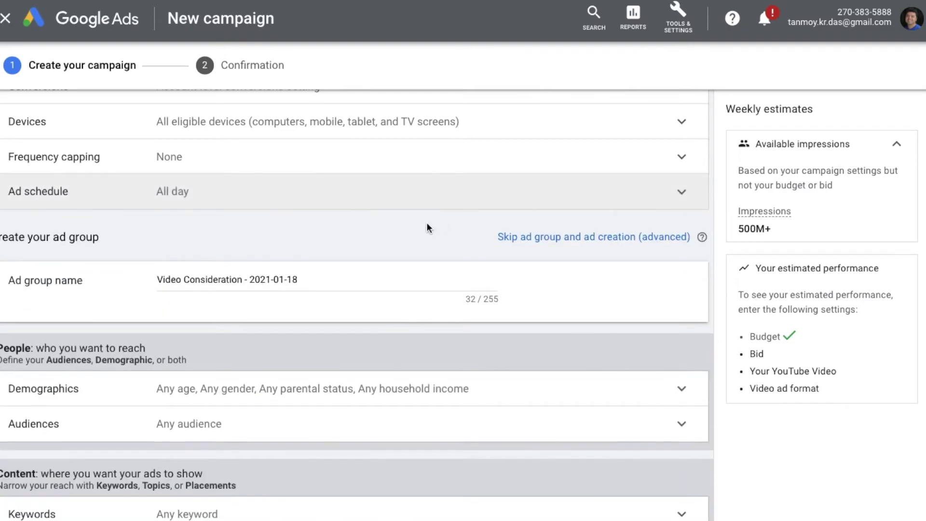
Step: Replace the date at the end of the ad group name with "12345", keeping the "Video Consideration -" prefix
scroll(378, 262, "down", 2)
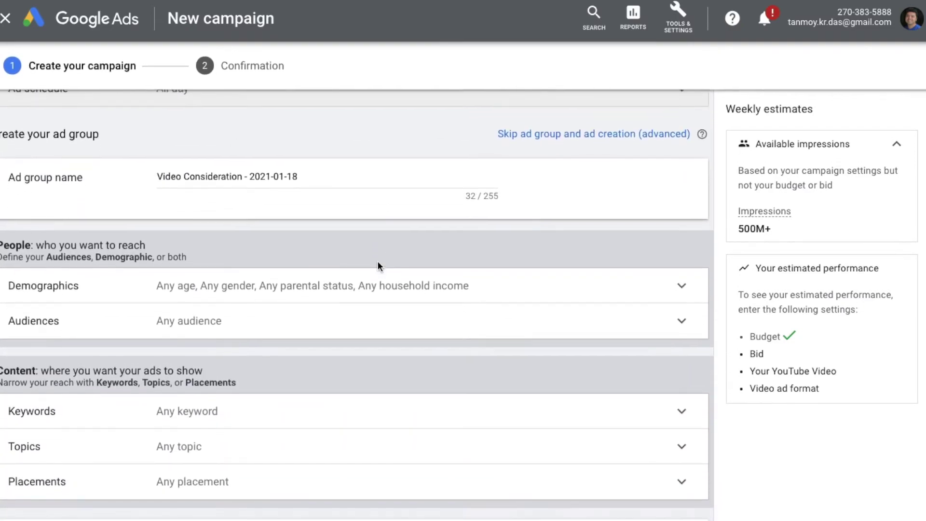
left_click(305, 175)
key("BackSpace")
key("BackSpace")
key("BackSpace")
key("BackSpace")
key("BackSpace")
key("BackSpace")
key("BackSpace")
key("BackSpace")
key("BackSpace")
key("BackSpace")
key("BackSpace")
key("BackSpace")
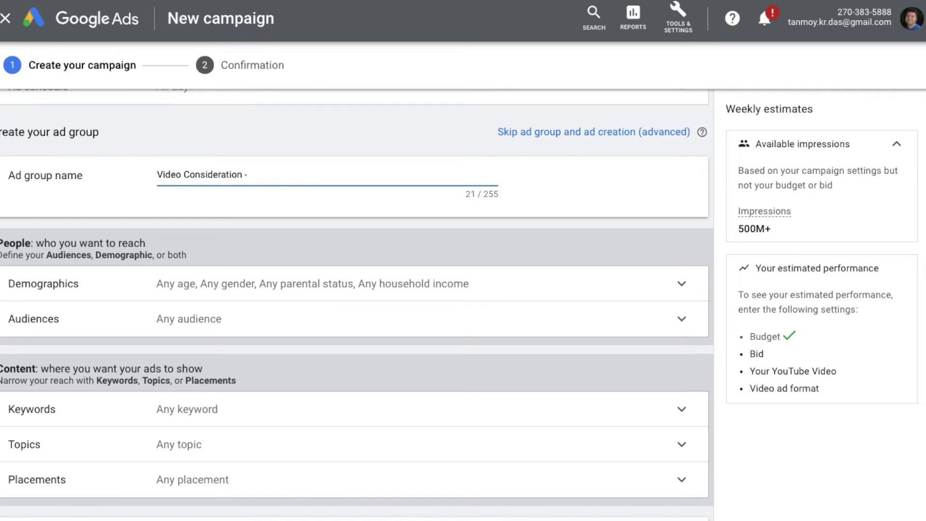
type("12345")
scroll(537, 269, "down", 3)
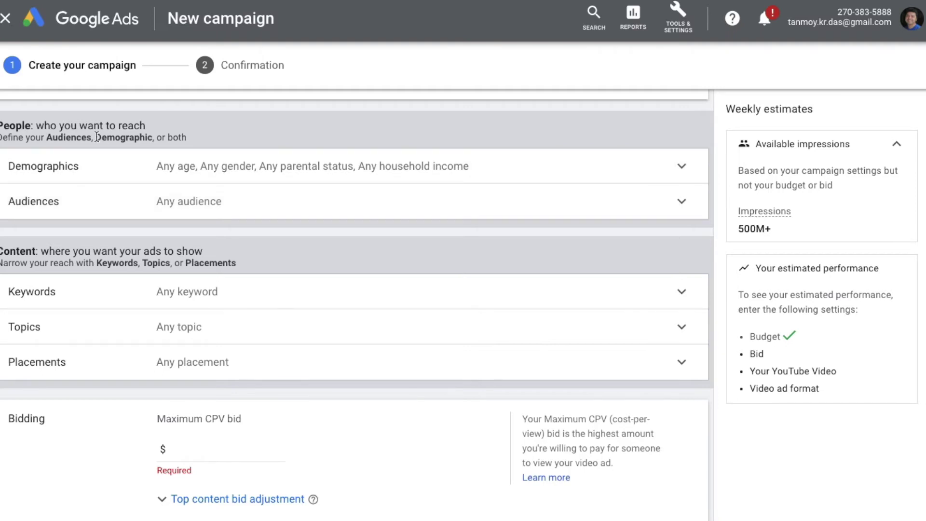
double_click(20, 126)
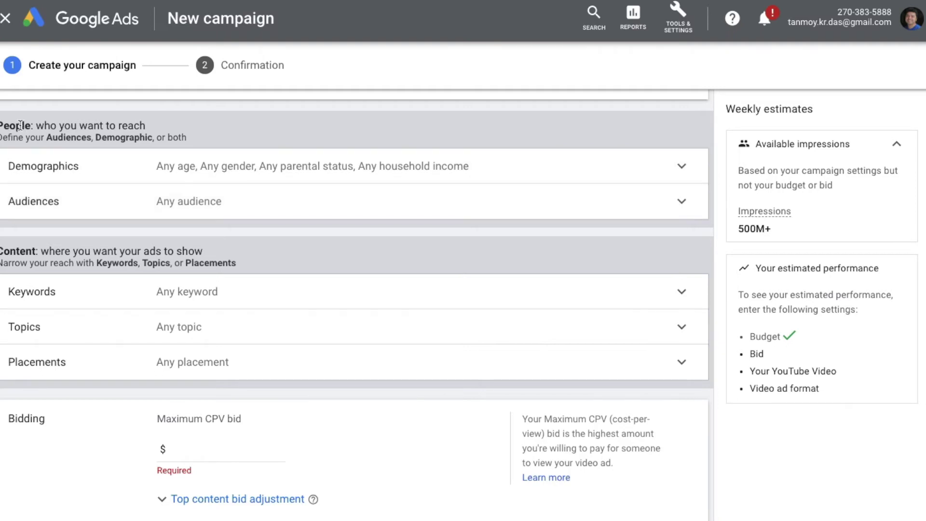
double_click(17, 251)
double_click(14, 125)
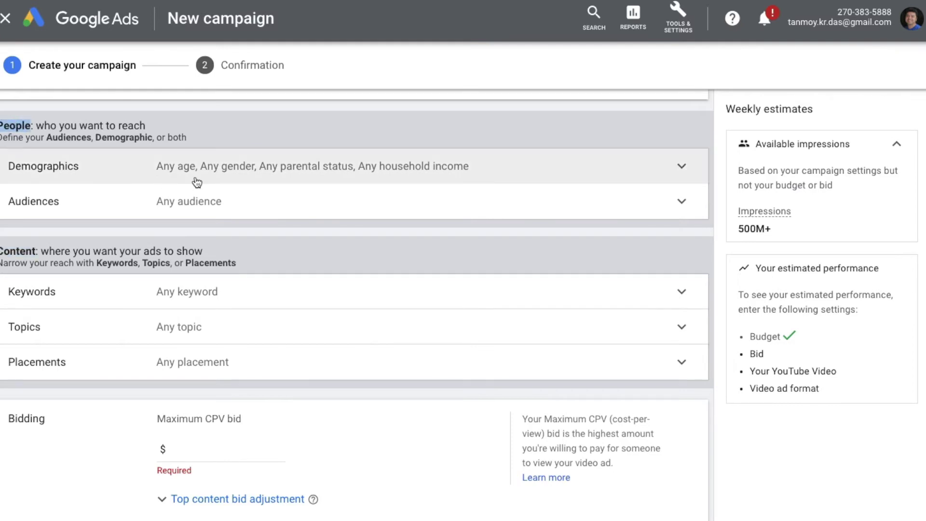
Step: Exclude Unknown gender, ages 65+ and Unknown, Unknown parental status, and Lower 50% and Unknown household income from the demographic targeting
left_click(303, 183)
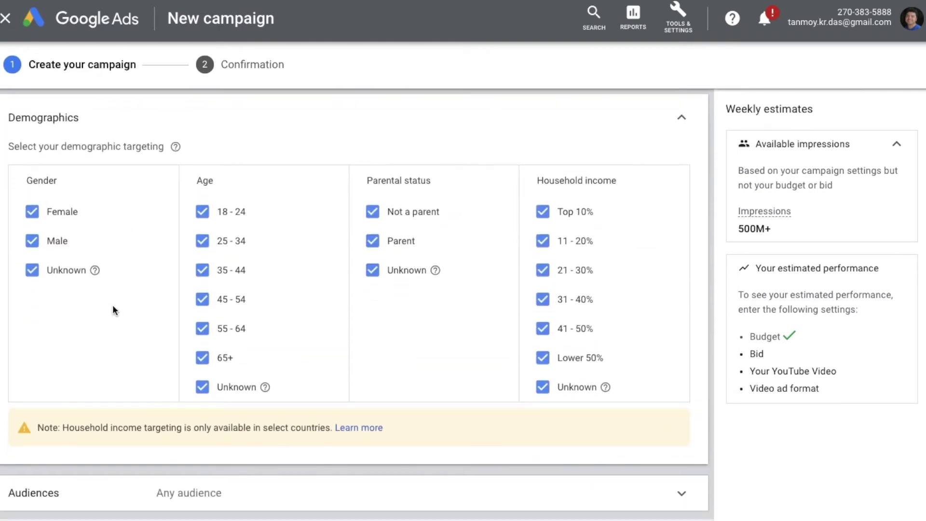
left_click(32, 270)
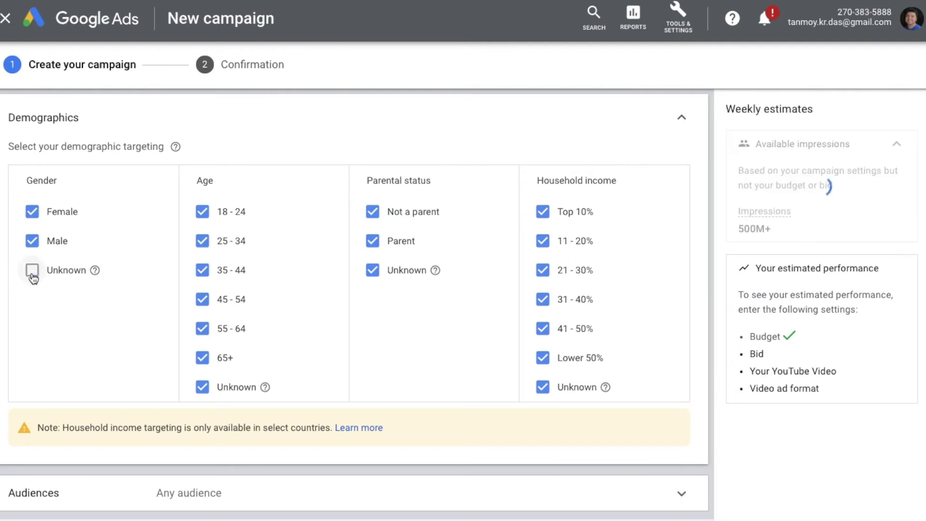
left_click(210, 361)
left_click(202, 386)
left_click(373, 271)
left_click(542, 358)
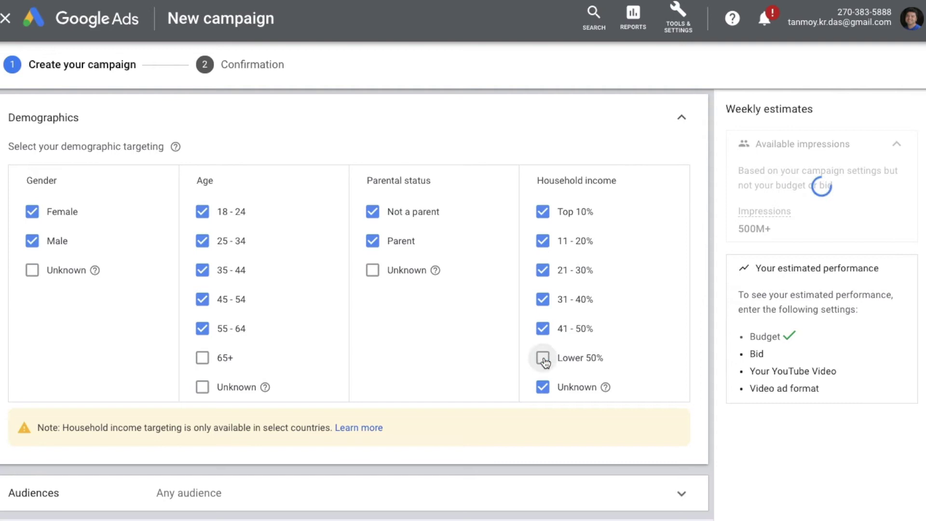
left_click(543, 385)
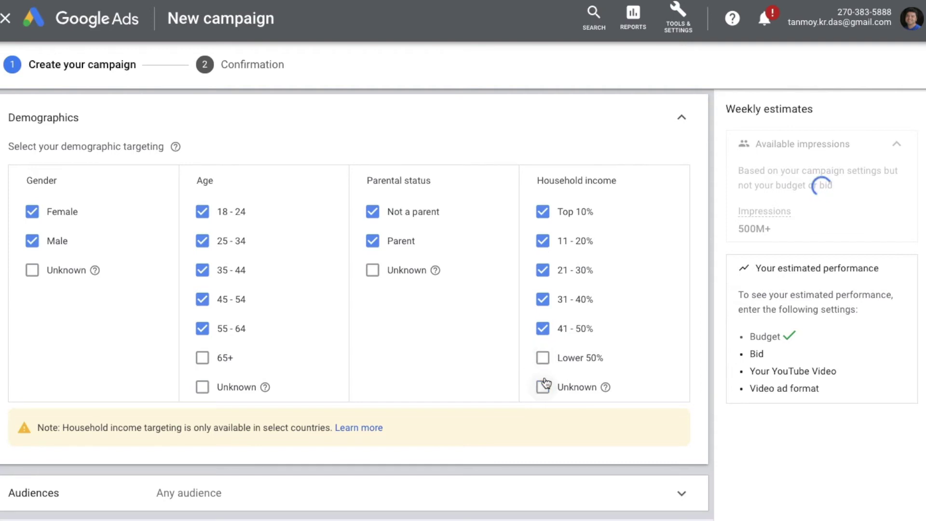
left_click(681, 122)
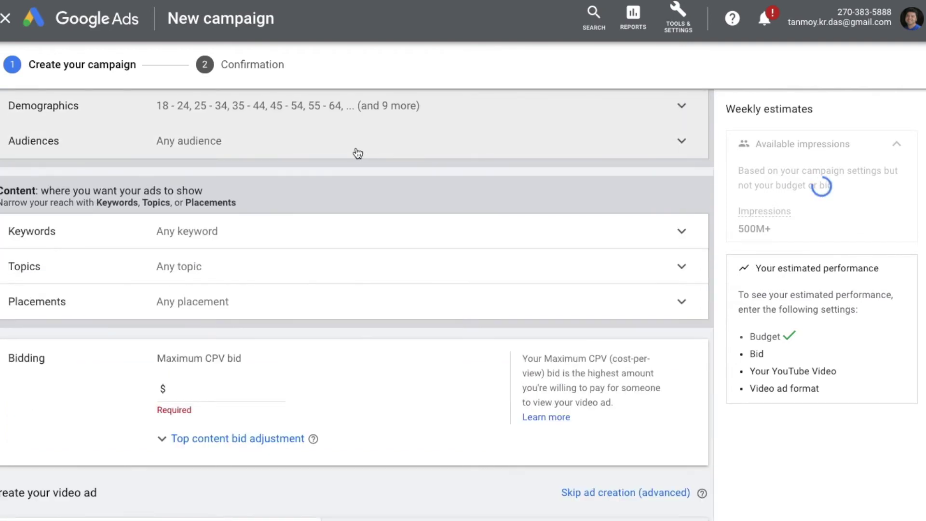
Step: Add the detailed demographic audiences Parents of Preschoolers (4-5 years) and Parents of Grade-Schoolers (6-12 years) to the ad group's targeting
left_click(357, 153)
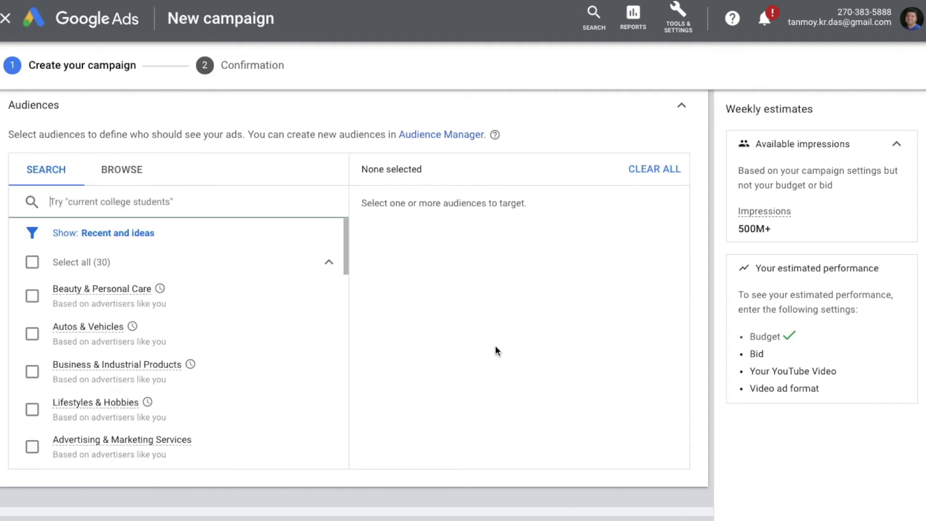
left_click(132, 179)
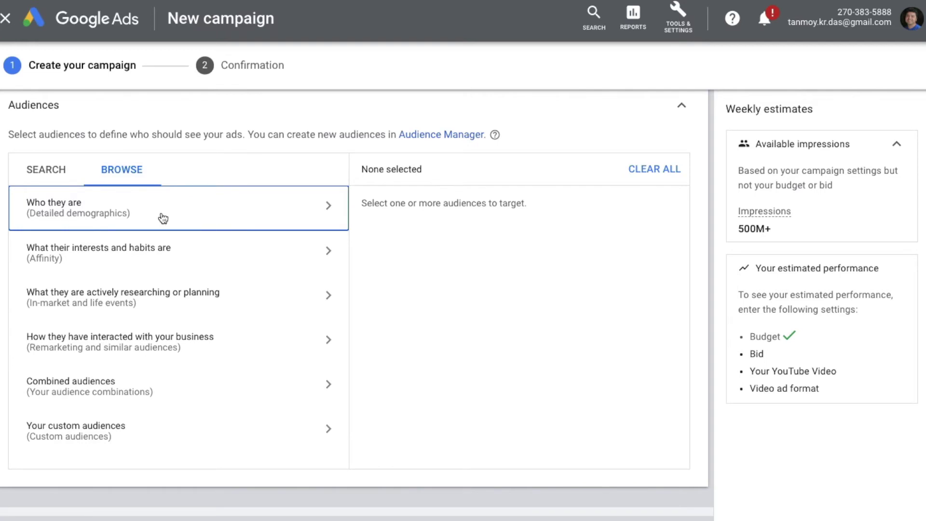
left_click(196, 218)
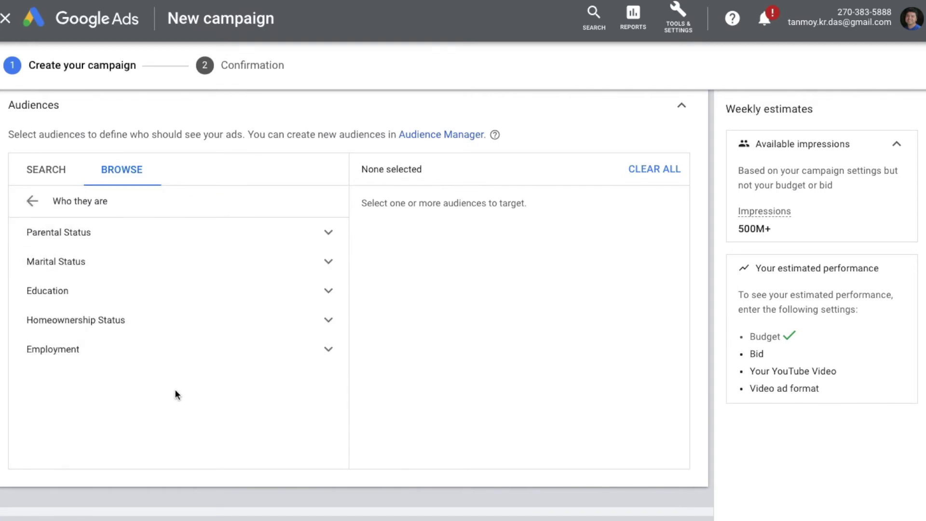
left_click(221, 243)
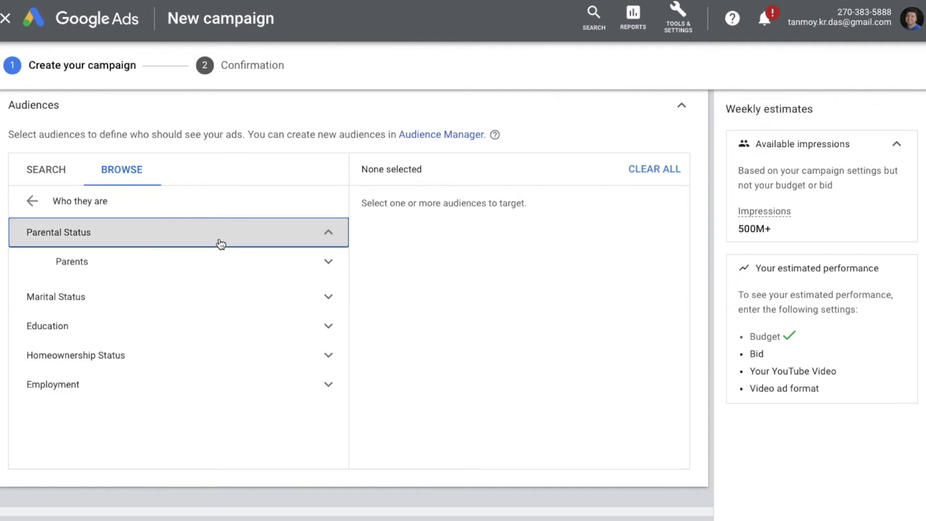
left_click(203, 262)
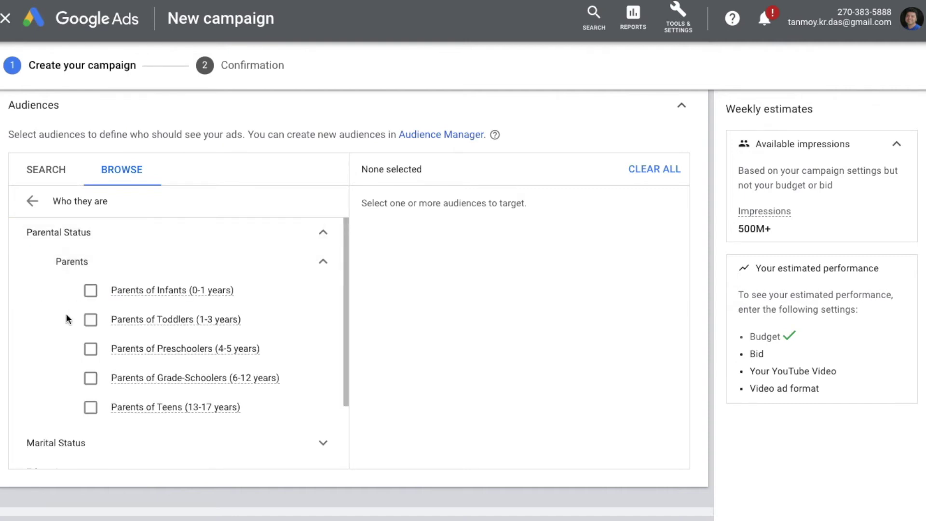
left_click(91, 355)
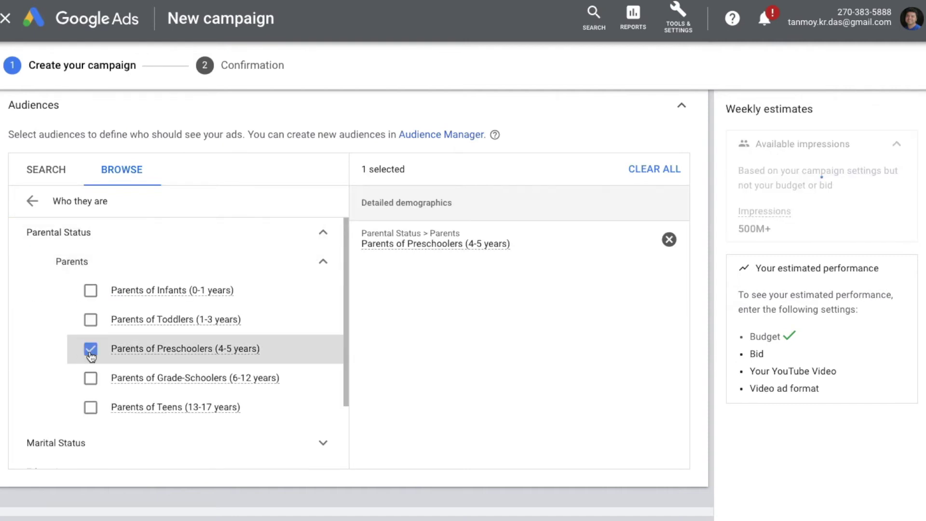
left_click(93, 381)
left_click(31, 201)
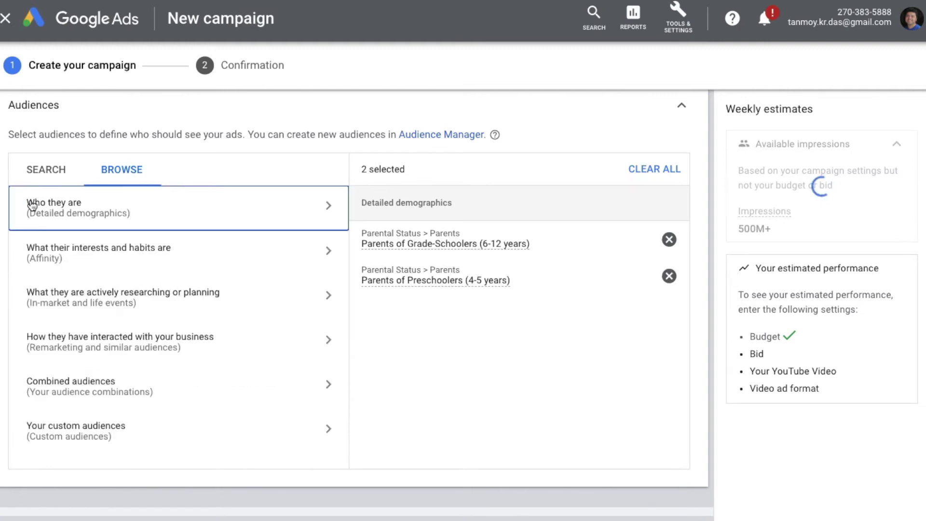
Step: Add the affinity audiences Home & Garden and Lifestyles & Hobbies to the ad group's targeting
left_click(224, 265)
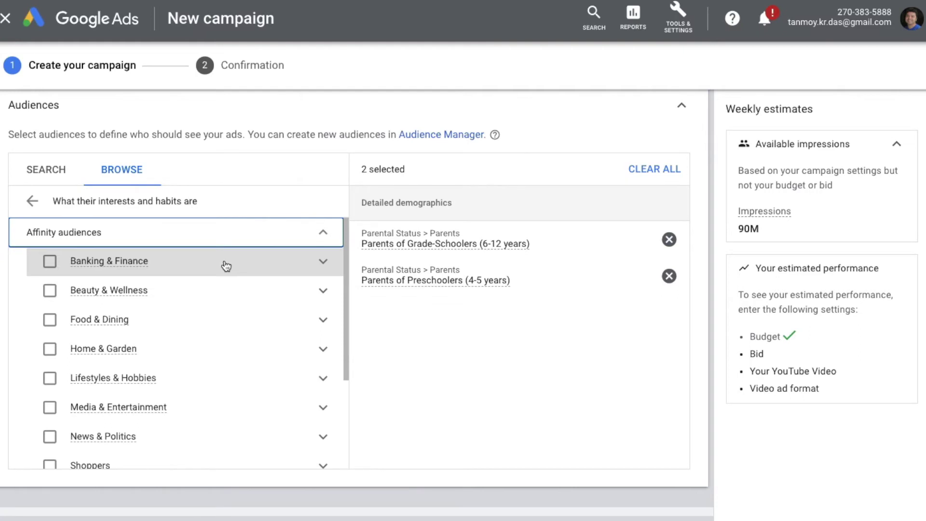
left_click(51, 349)
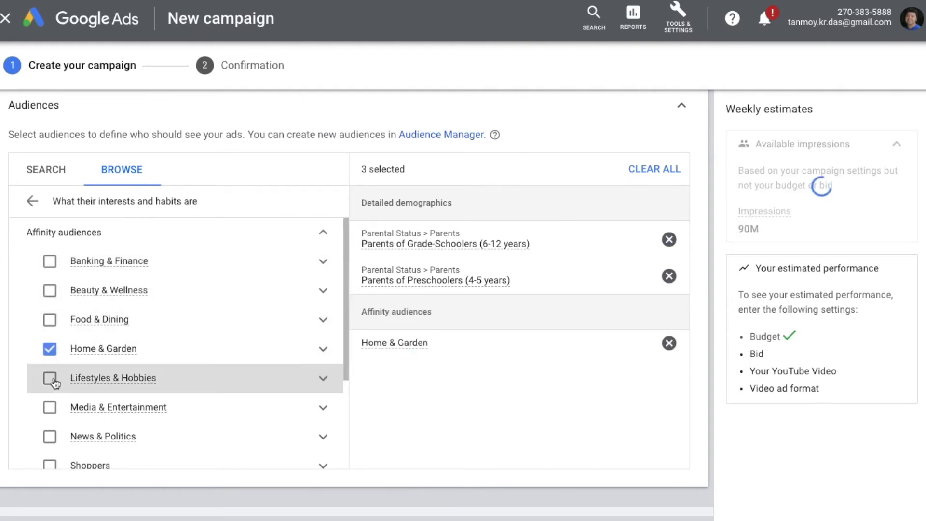
left_click(51, 378)
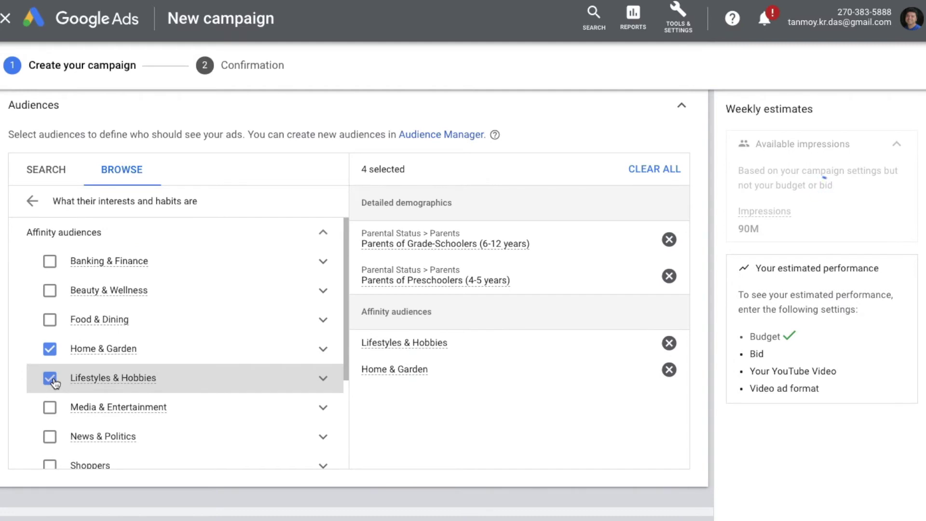
left_click(32, 202)
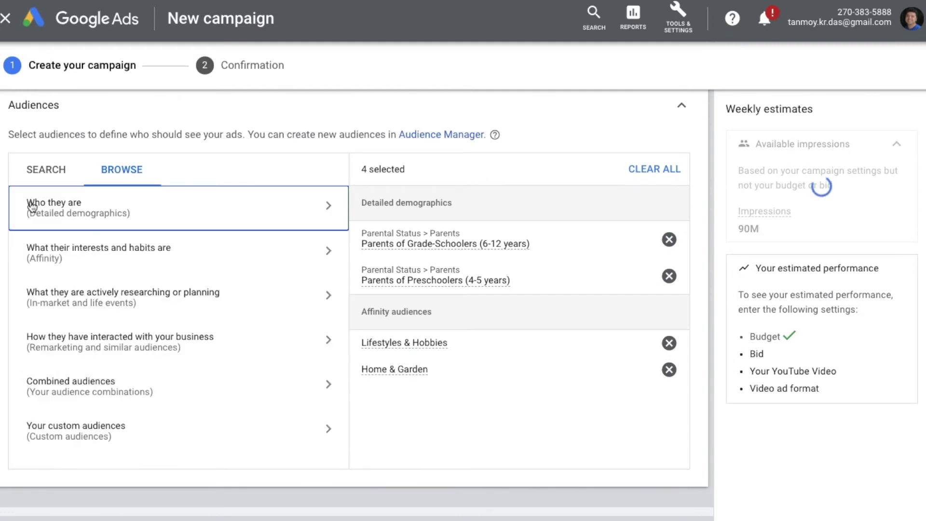
Step: Add the in-market audiences Baby & Children's Products and Beauty & Personal Care to the ad group's targeting
left_click(189, 303)
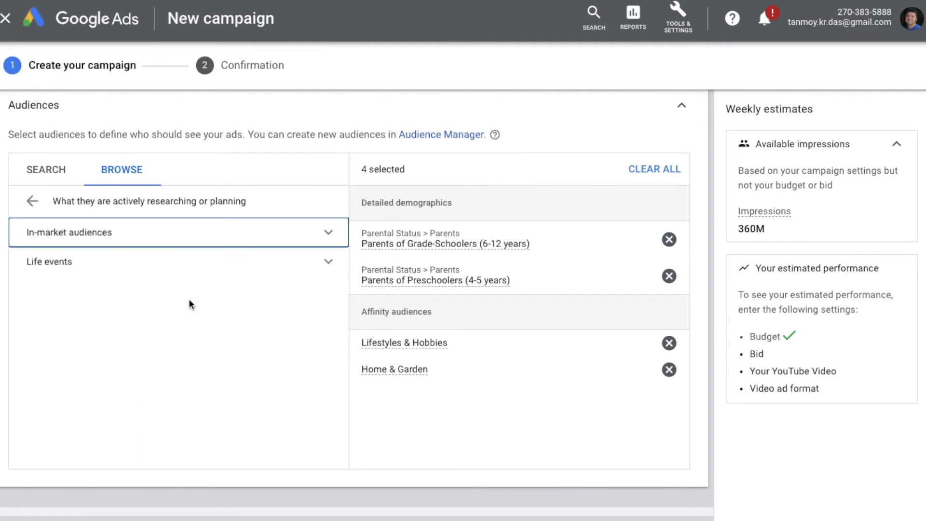
left_click(326, 239)
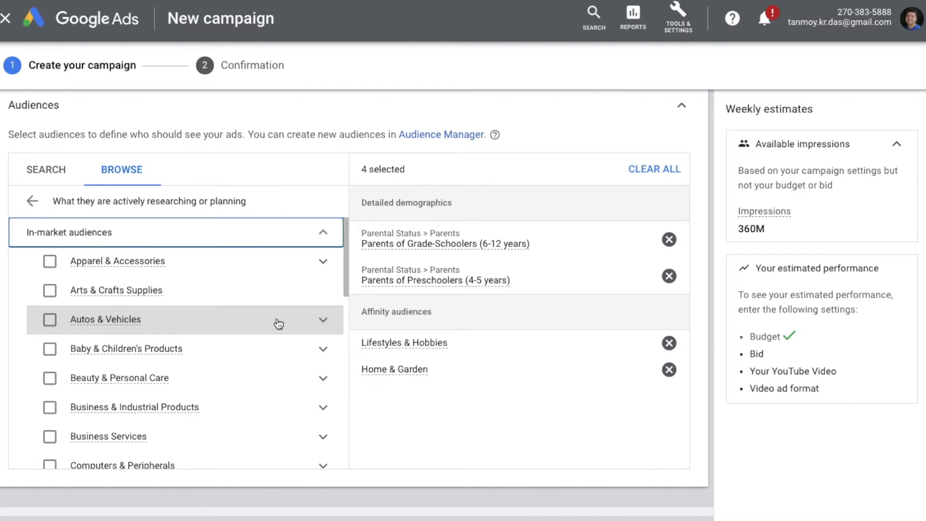
left_click(50, 349)
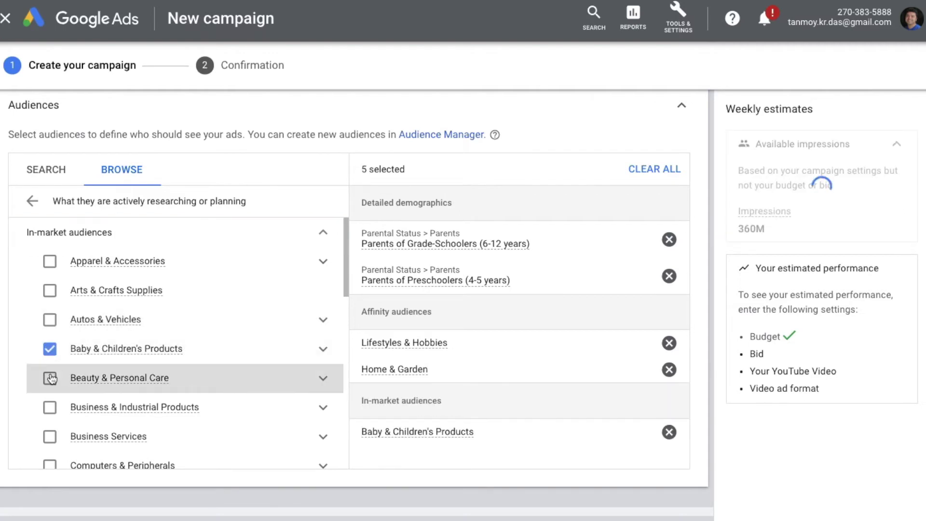
left_click(50, 378)
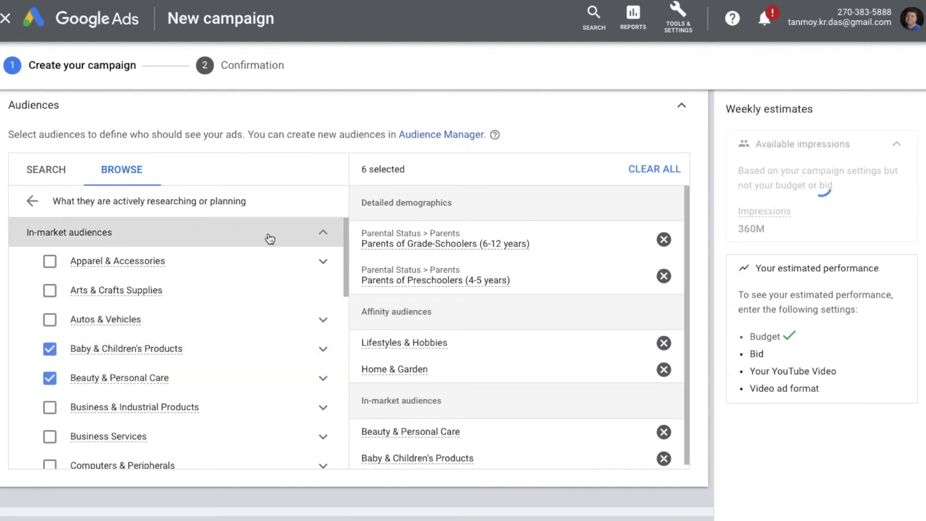
left_click(322, 236)
Step: Add the life event audiences Job Change and Marriage to the ad group's targeting
left_click(219, 260)
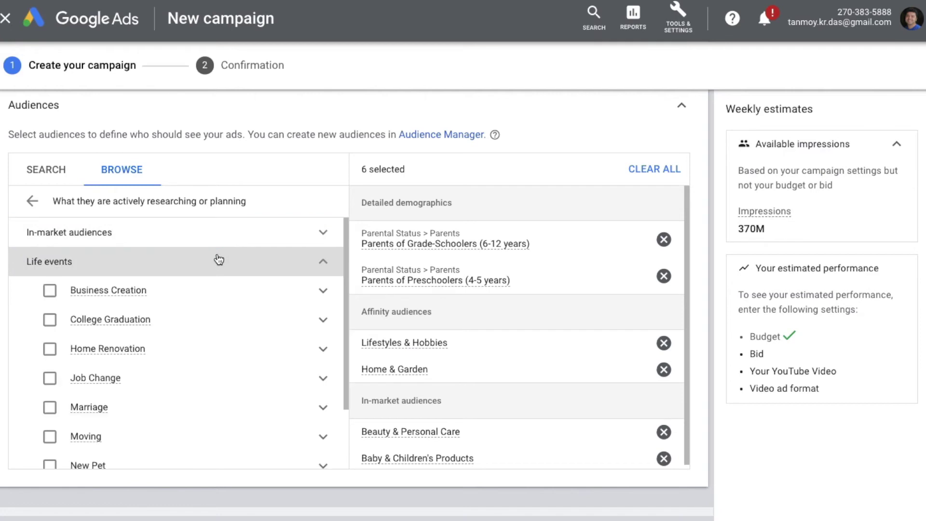
scroll(244, 345, "down", 1)
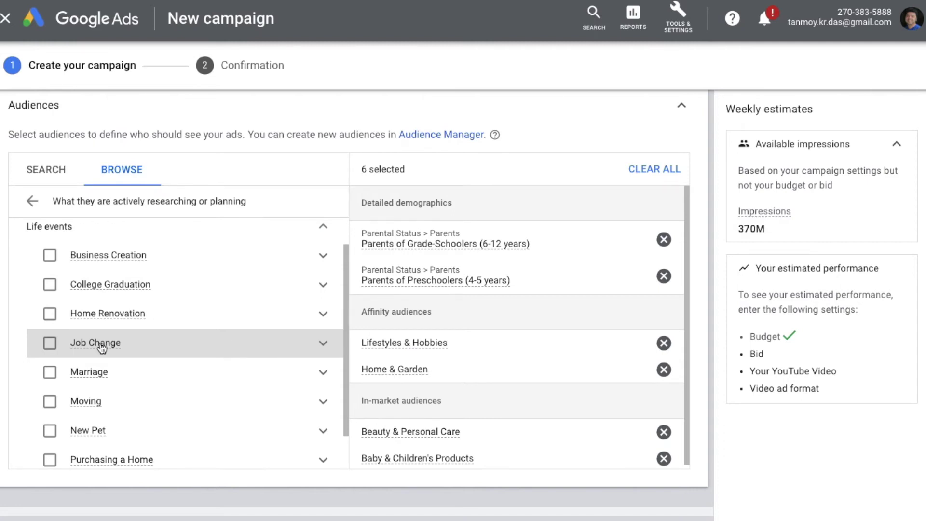
left_click(49, 343)
left_click(48, 372)
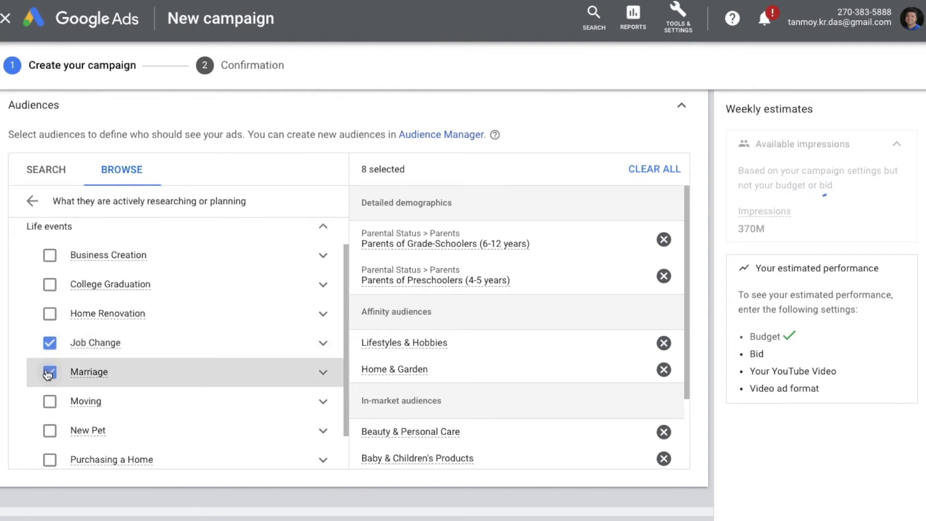
left_click(320, 236)
left_click(33, 201)
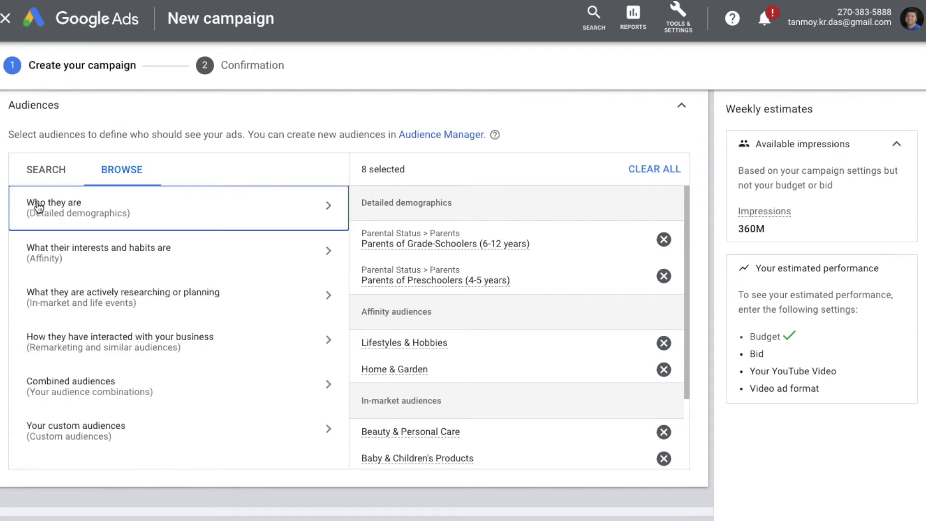
Step: Review the remarketing audiences of website visitors and the form for creating a new combined audience
left_click(219, 354)
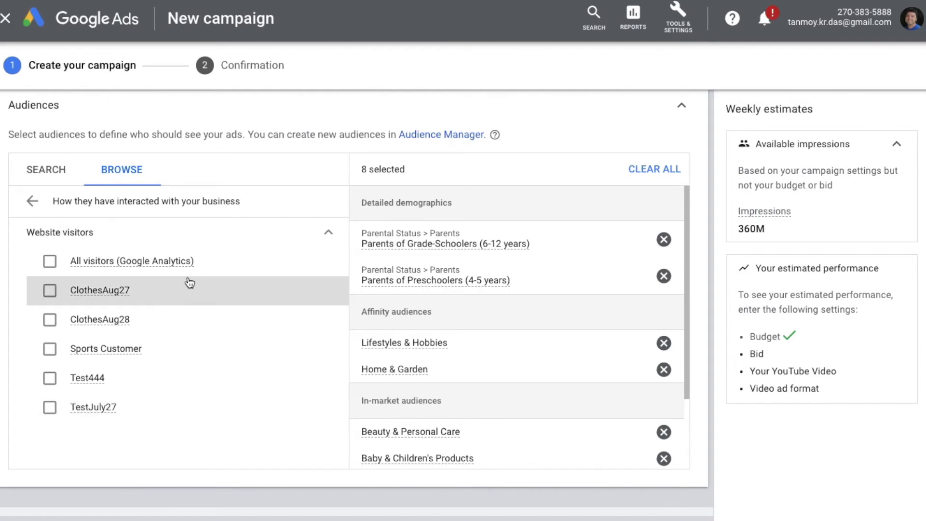
left_click(32, 203)
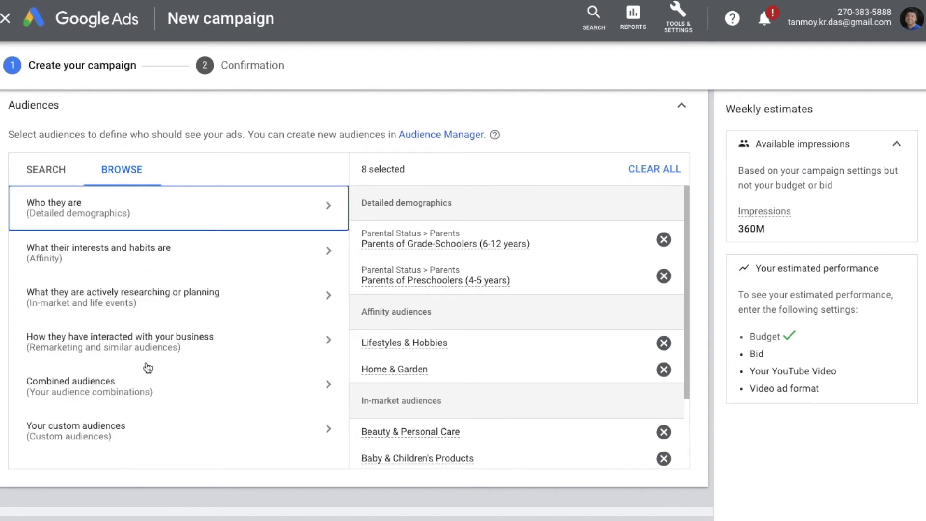
left_click(195, 395)
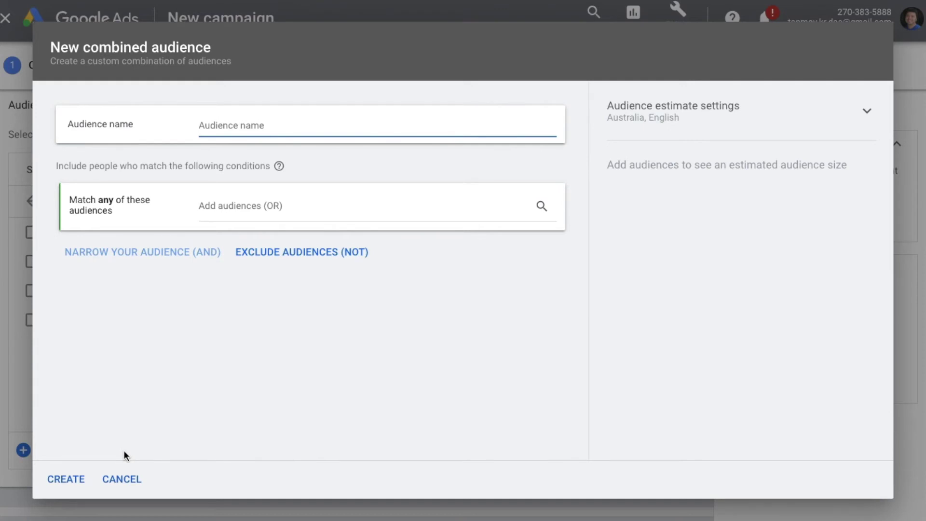
left_click(124, 480)
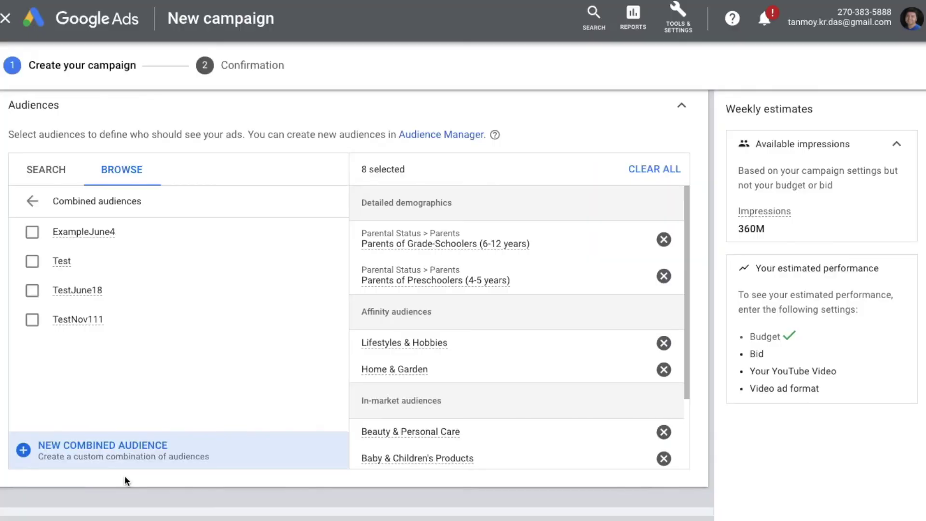
left_click(33, 201)
Step: Review the existing custom audiences and the form for creating a new one, and close the audience selection
left_click(90, 431)
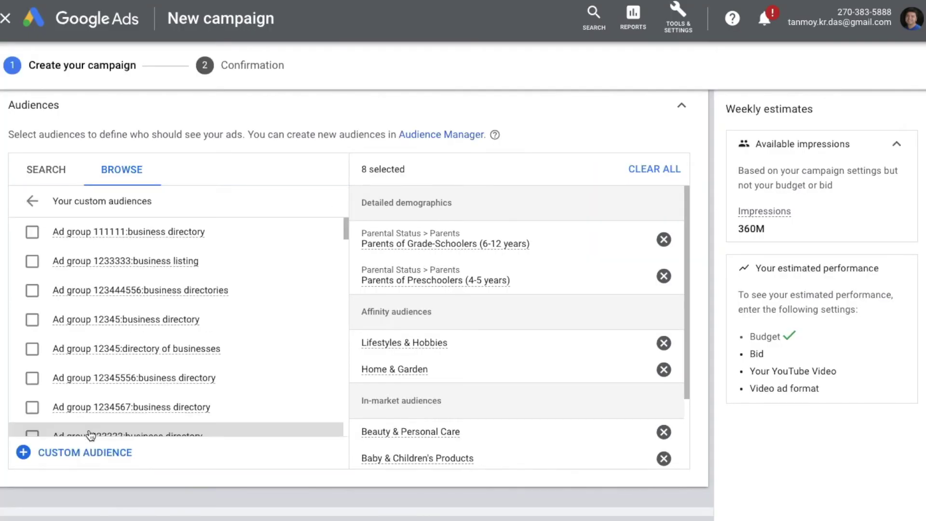
left_click(82, 453)
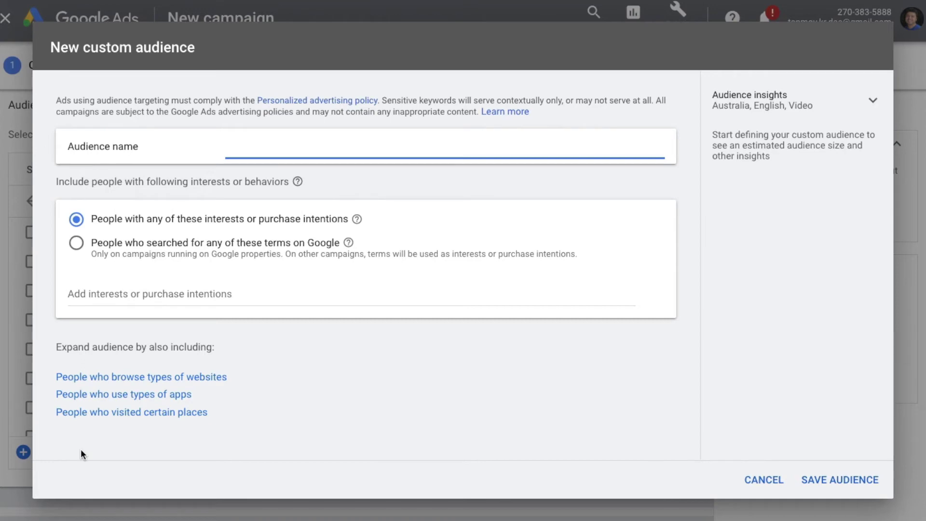
left_click(765, 480)
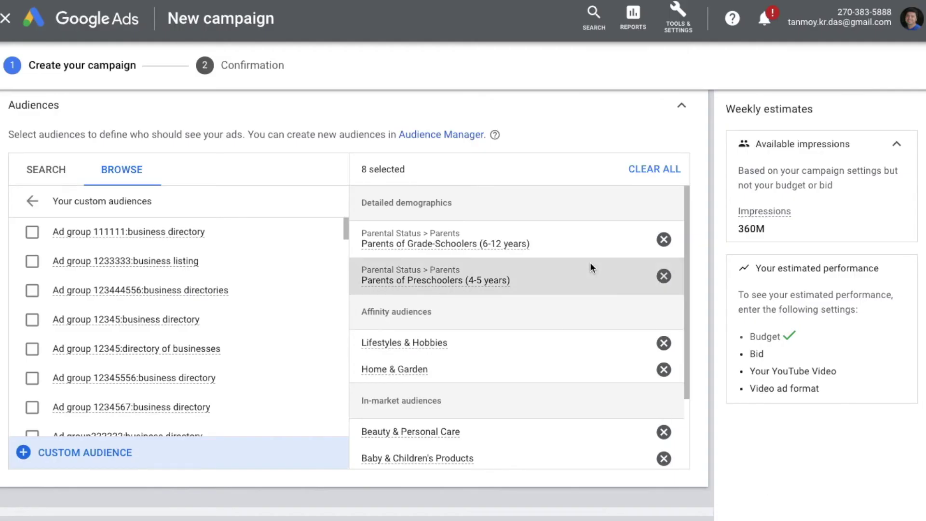
left_click(32, 201)
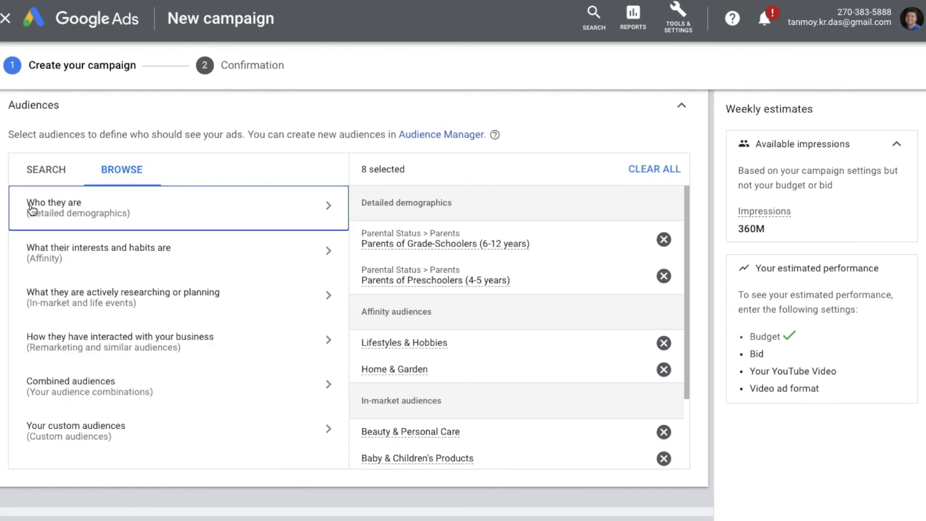
left_click(681, 107)
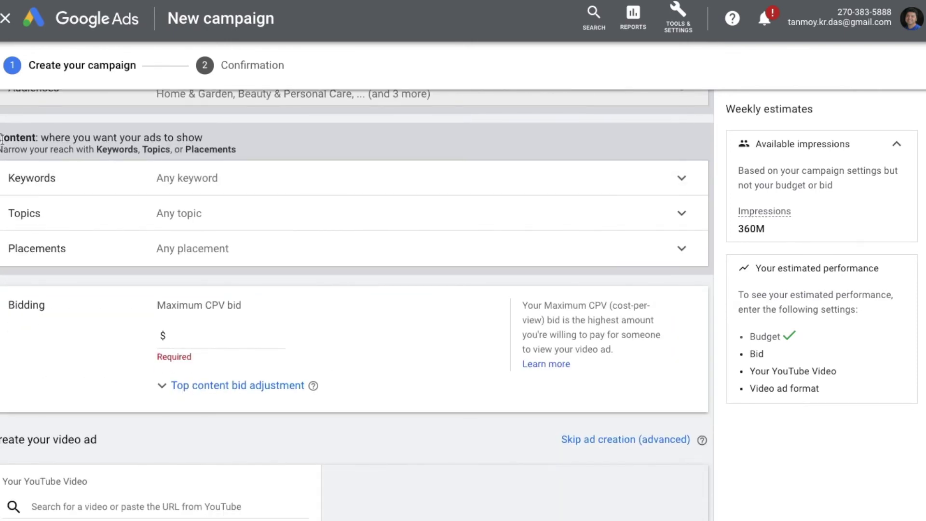
Step: Add the keywords "business listings" and "online business listings" to the ad group's content targeting
scroll(37, 157, "down", 1)
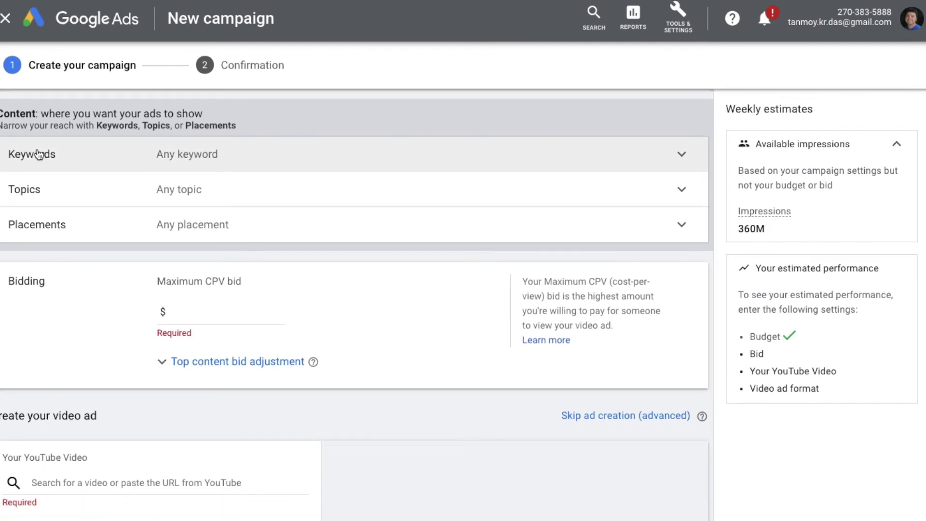
scroll(77, 162, "down", 1)
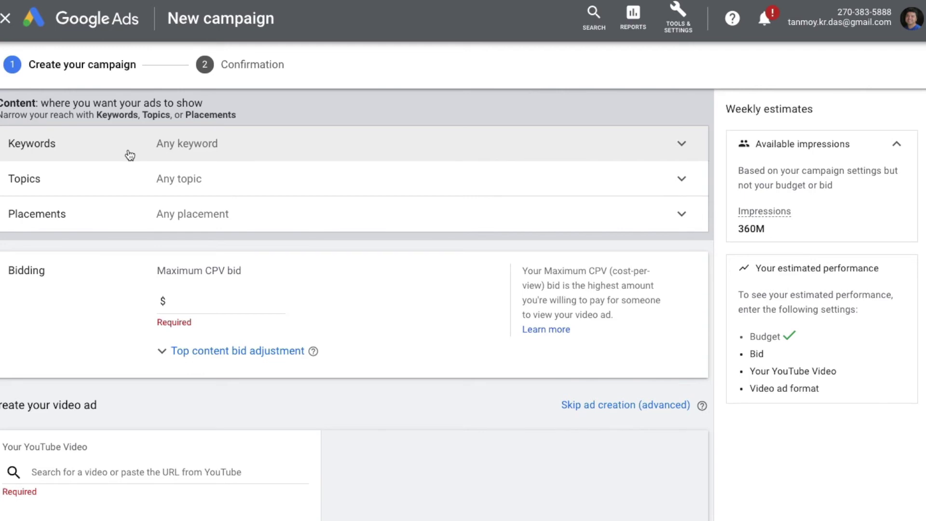
left_click(280, 154)
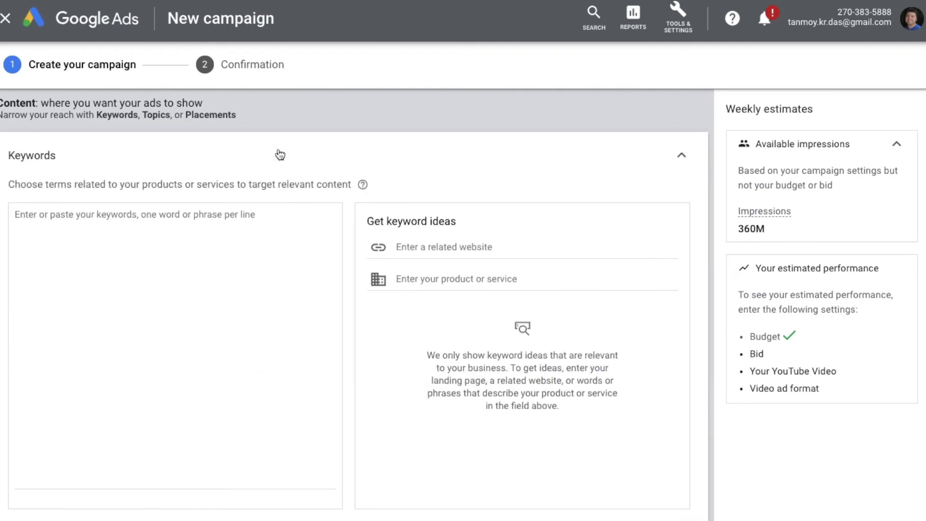
left_click(232, 234)
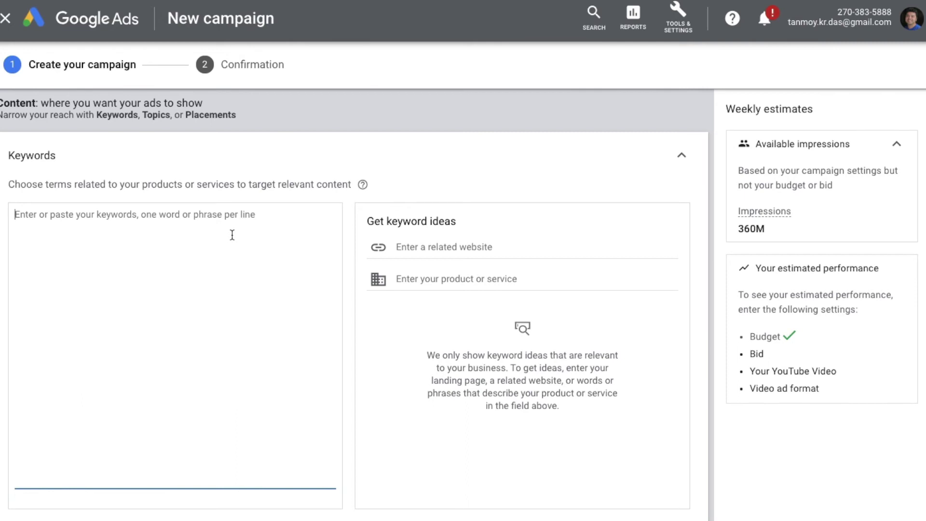
type("business lsi")
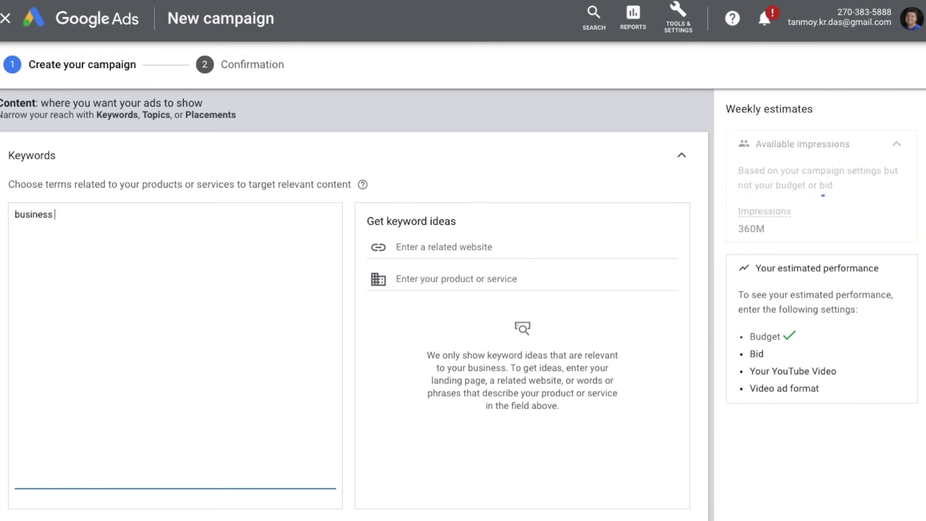
key("BackSpace")
key("BackSpace")
type("istings")
key("Return")
type("online busi")
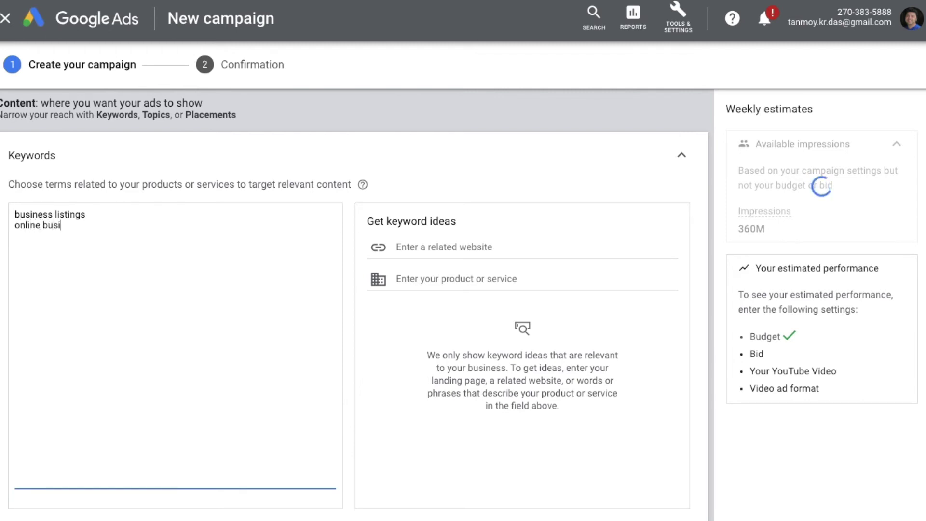
type("ness listings")
key("Return")
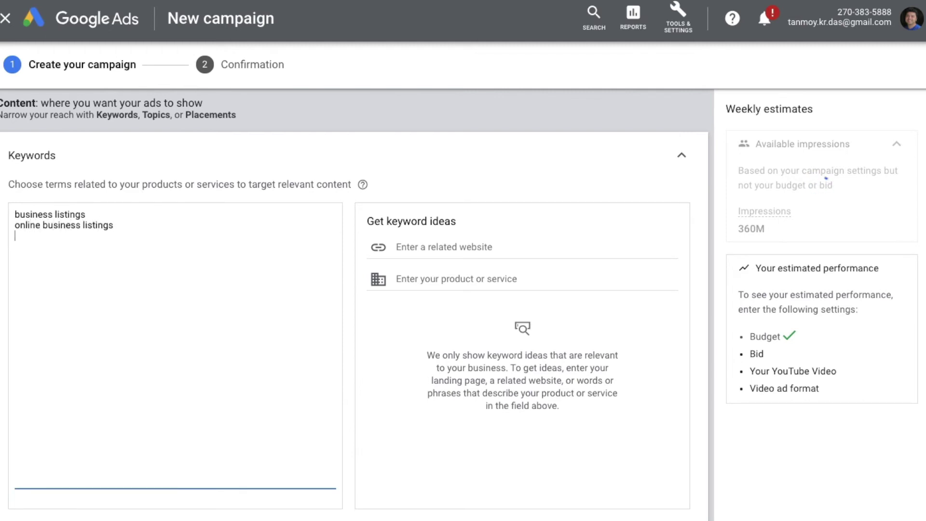
left_click(682, 155)
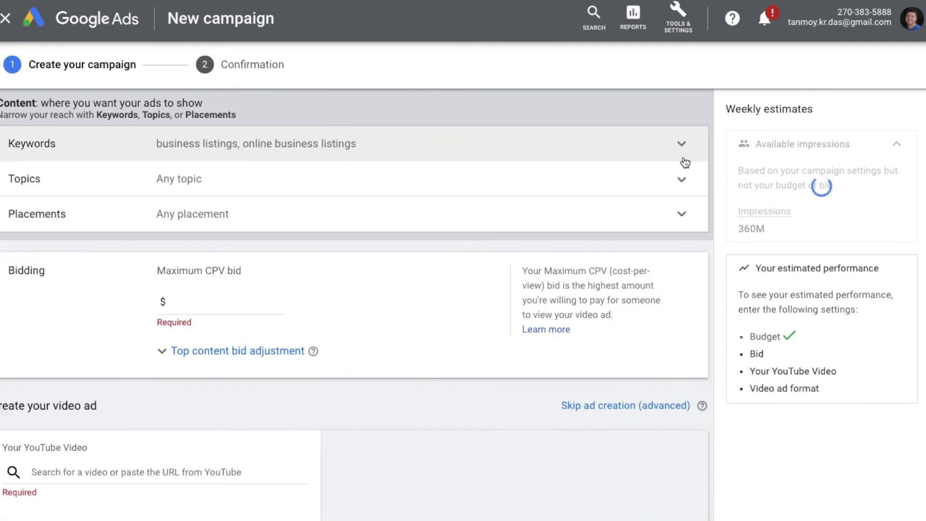
Step: Add the topics Business & Industrial and Computers & Electronics to the ad group's content targeting
left_click(309, 192)
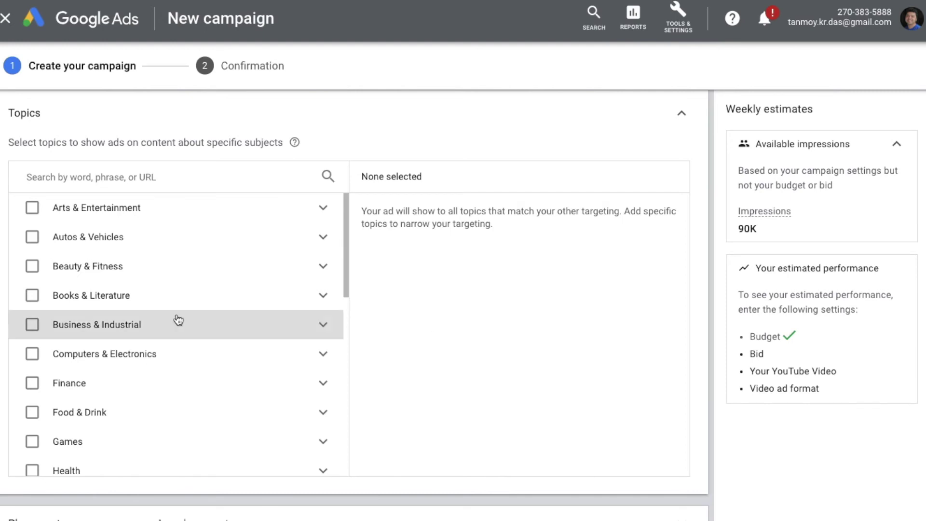
left_click(31, 324)
left_click(32, 354)
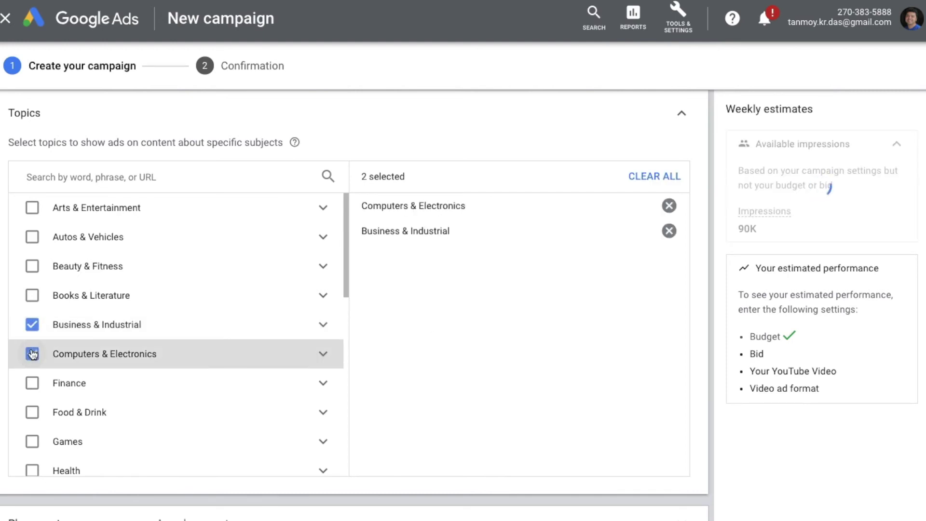
left_click(680, 115)
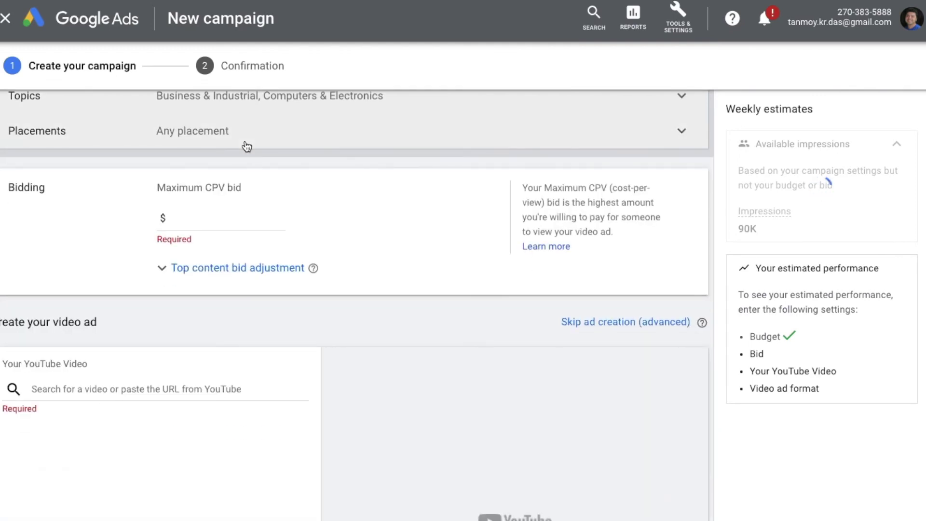
Step: Search YouTube video placements for "books" and add the first three kids' read-aloud videos as placements
left_click(247, 146)
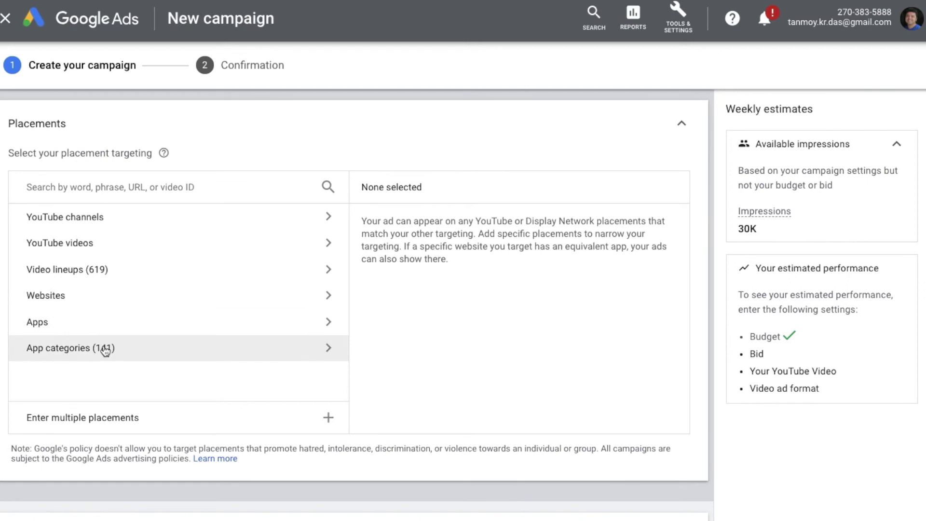
left_click(111, 249)
left_click(100, 190)
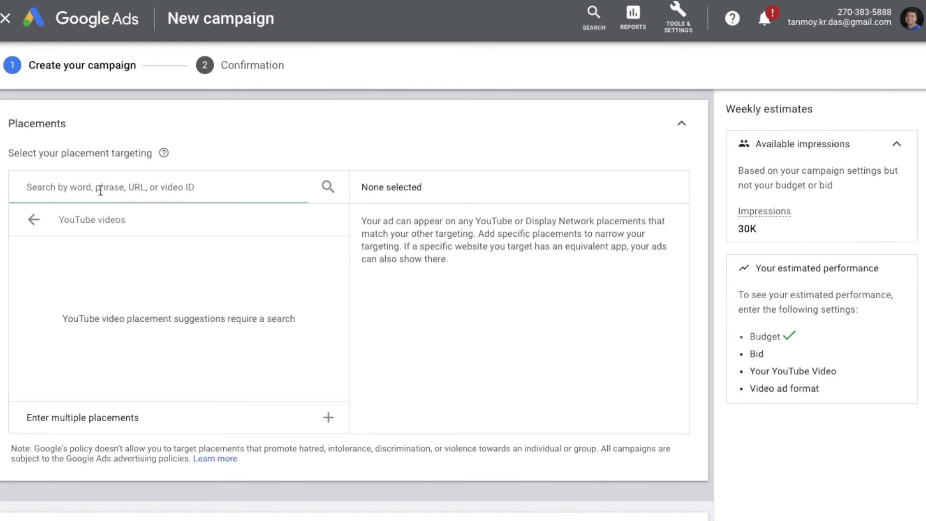
type("books")
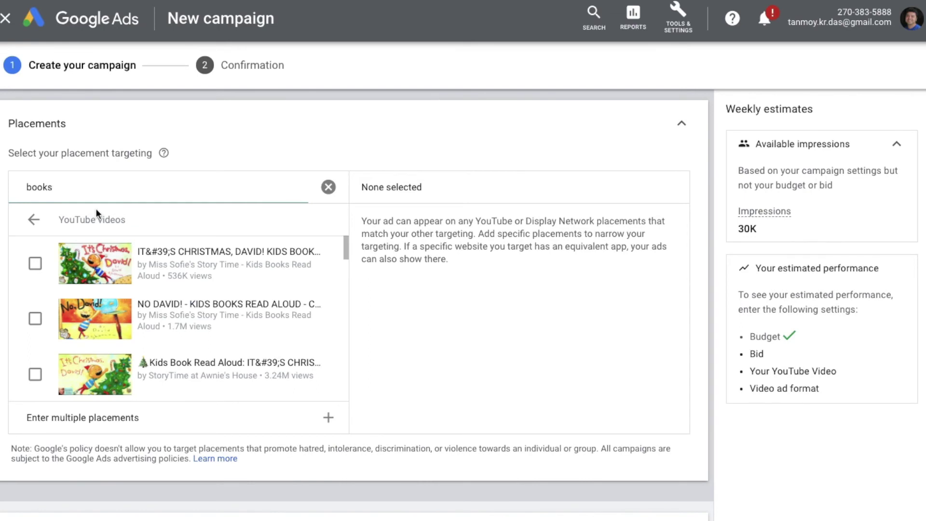
left_click(34, 263)
left_click(35, 318)
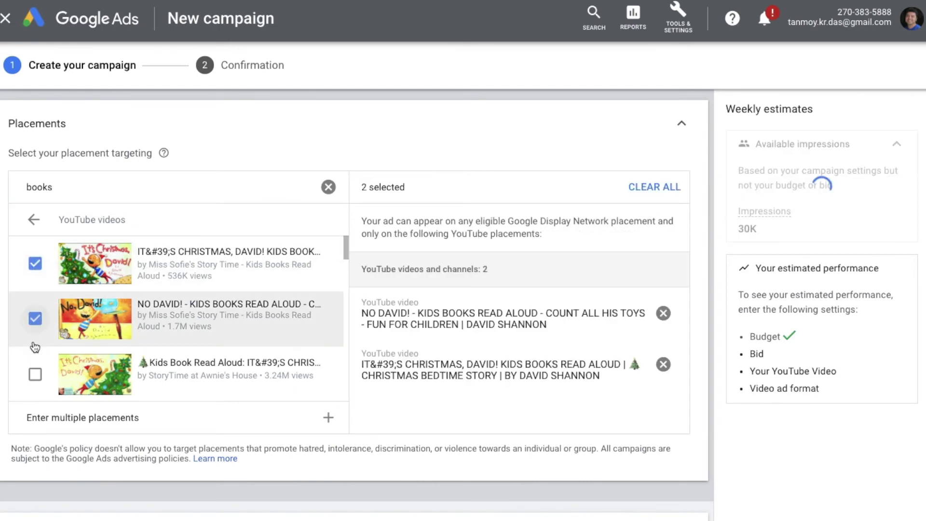
left_click(35, 374)
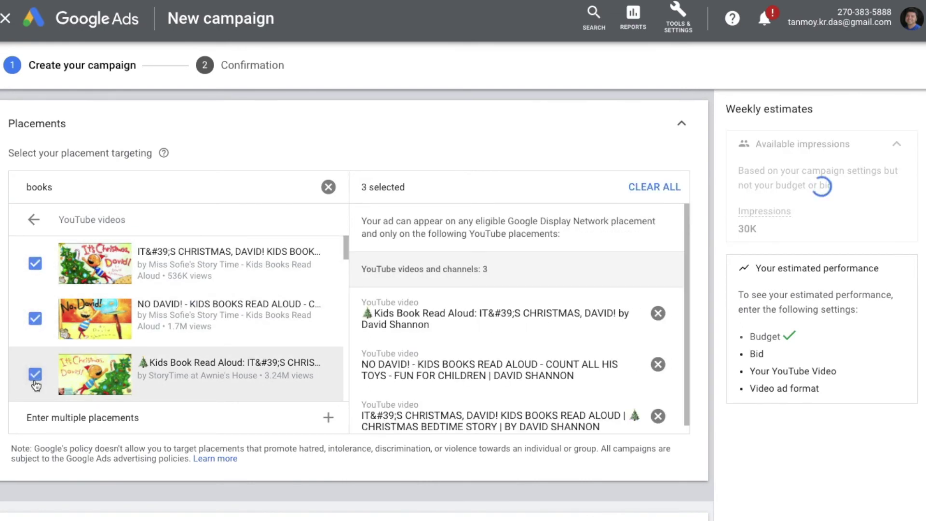
left_click(681, 126)
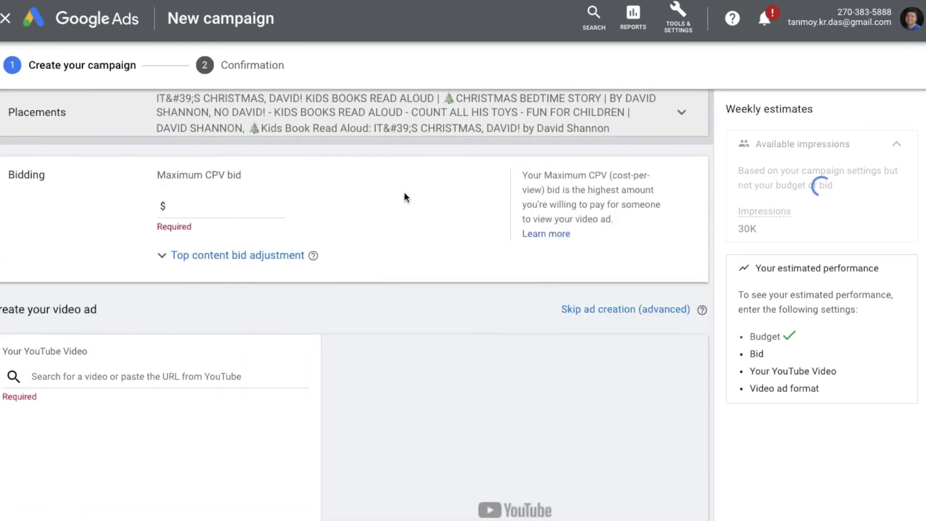
Step: Set the maximum CPV bid to $0.01 and the top content bid adjustment to 10%
scroll(404, 192, "up", 1)
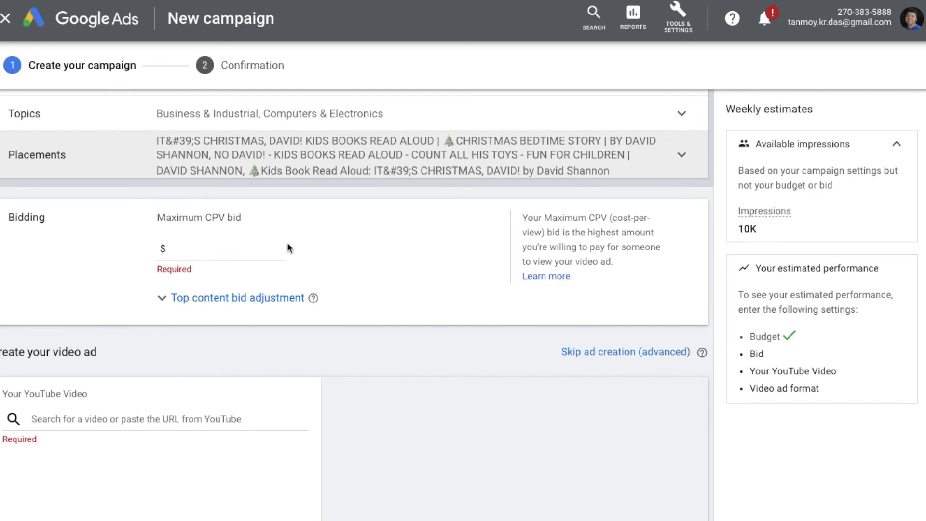
left_click(265, 249)
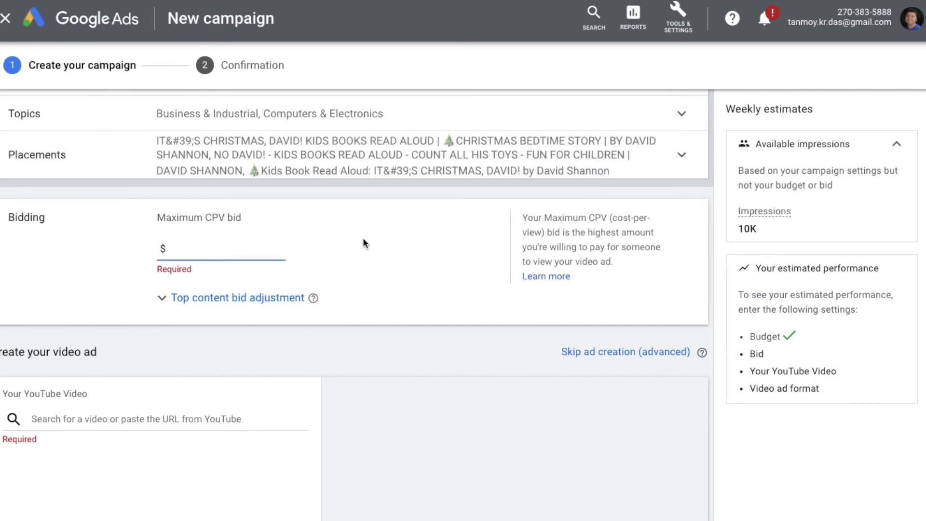
type("0.01")
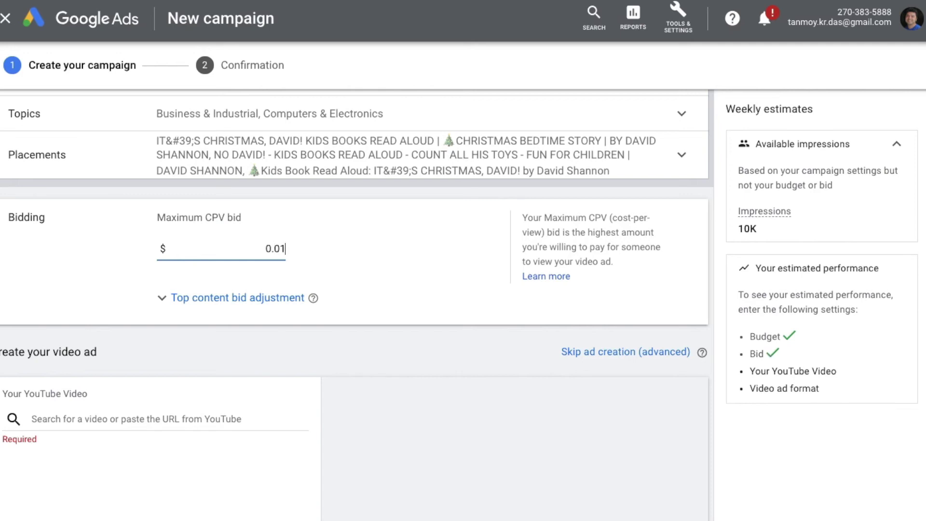
left_click(233, 311)
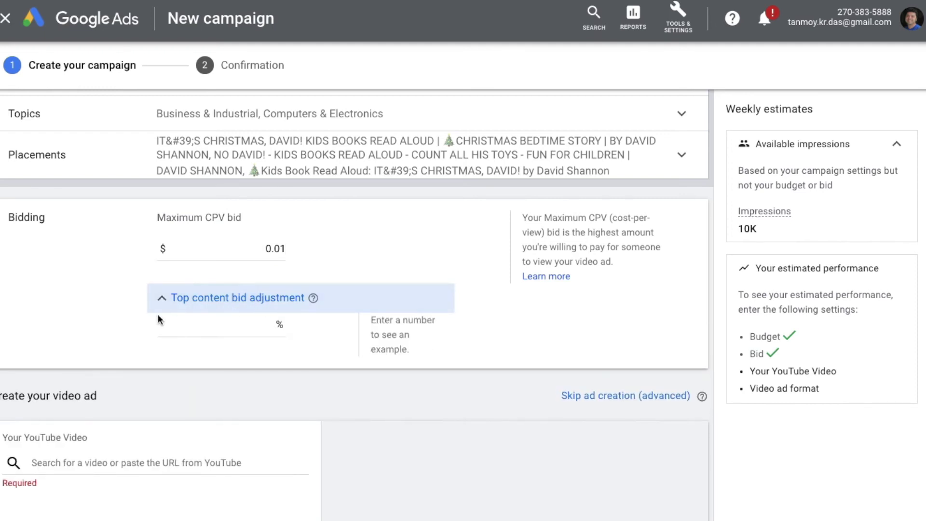
left_click(241, 323)
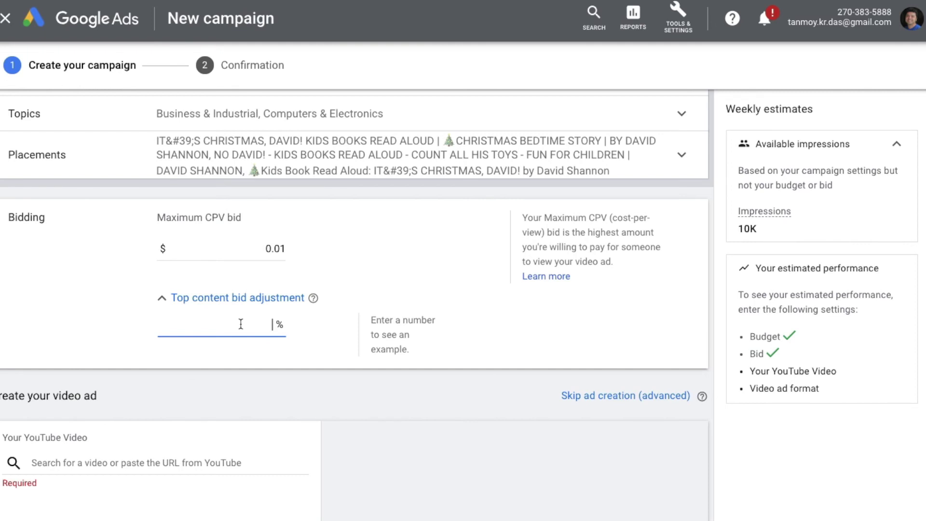
type("10")
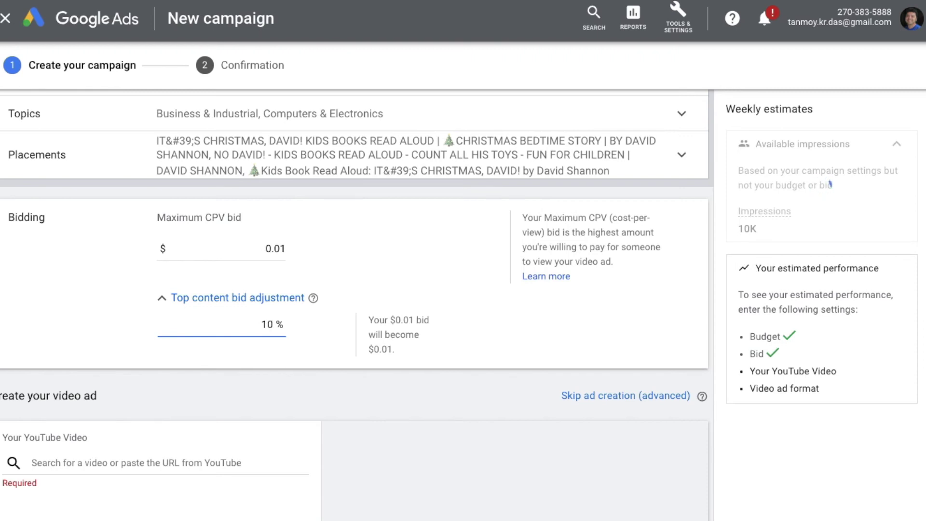
left_click(366, 395)
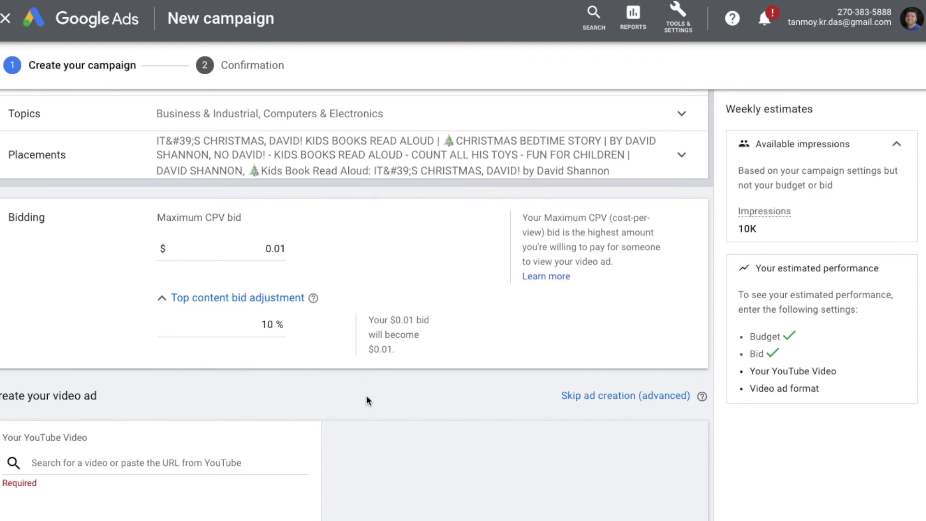
Step: Search YouTube for "books" and choose the "NO DAVID! - KIDS BOOKS READ ALOUD" video for the video ad
scroll(366, 395, "down", 5)
scroll(366, 396, "down", 1)
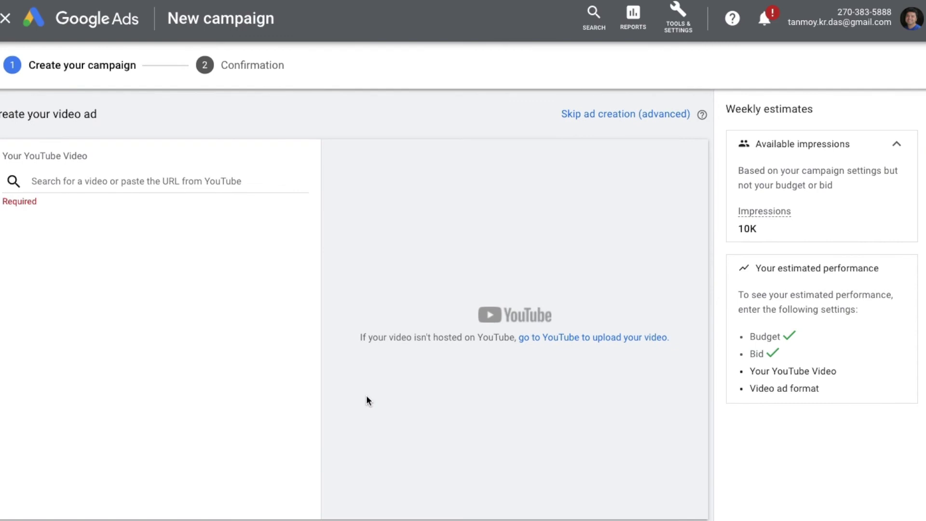
left_click(167, 180)
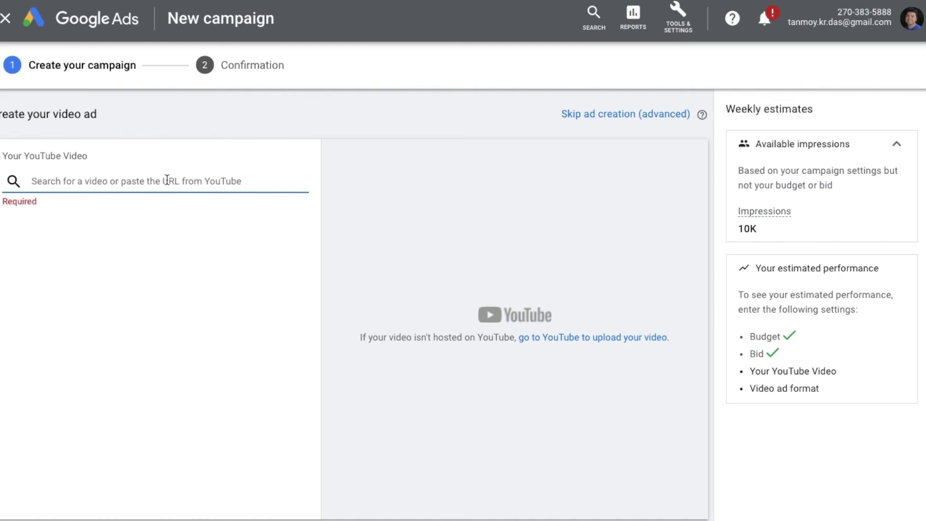
type("books")
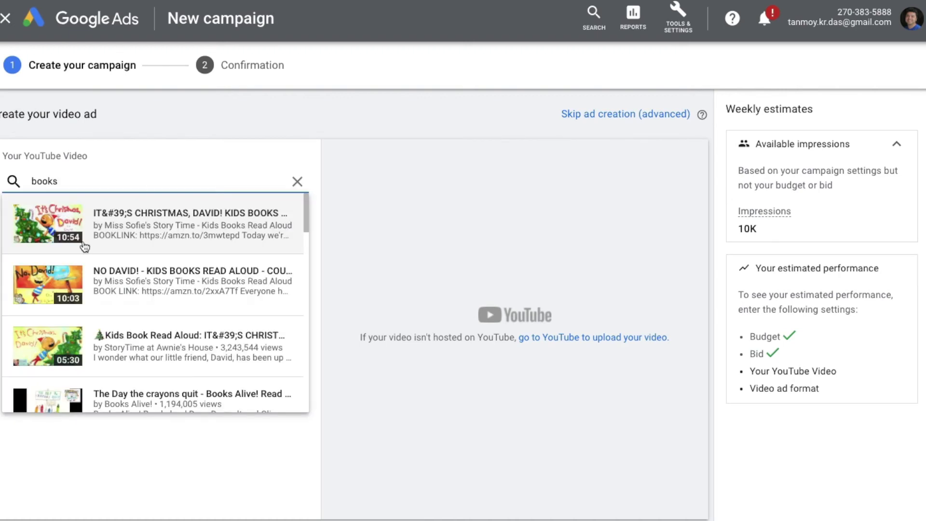
left_click(182, 292)
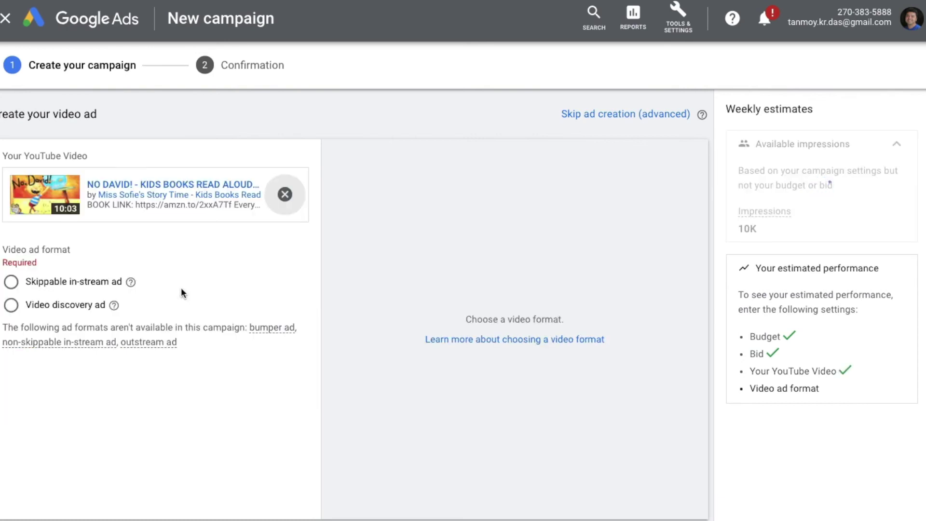
Step: Set the video ad format to Video discovery ad and preview the search ad on desktop
left_click(54, 306)
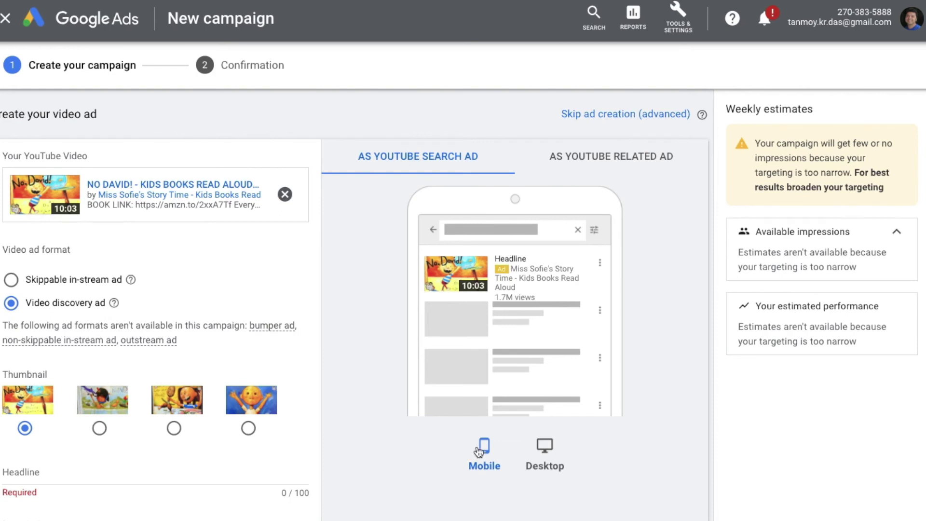
left_click(545, 453)
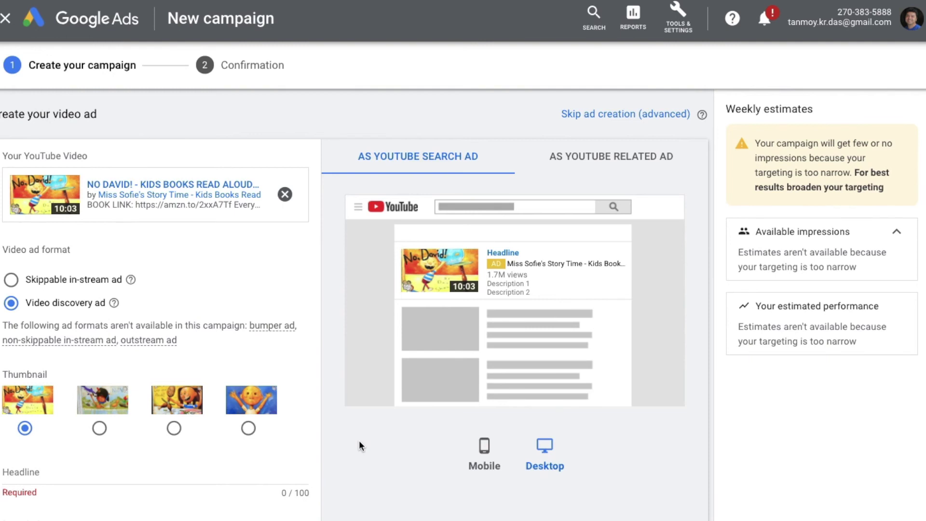
Step: Enter "Best Way To Grow The Business By Connecting Buyers And Sellers." as the video ad's headline
scroll(359, 439, "down", 3)
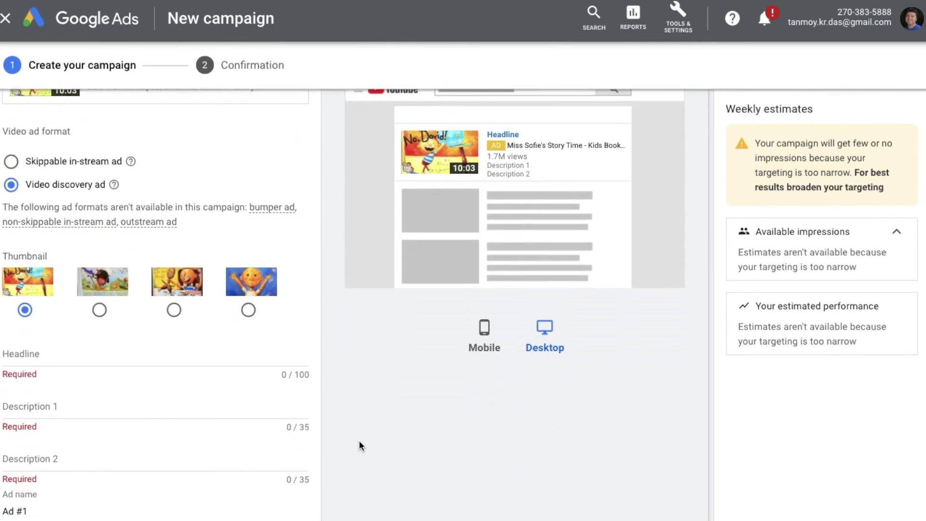
scroll(359, 439, "down", 1)
left_click(92, 327)
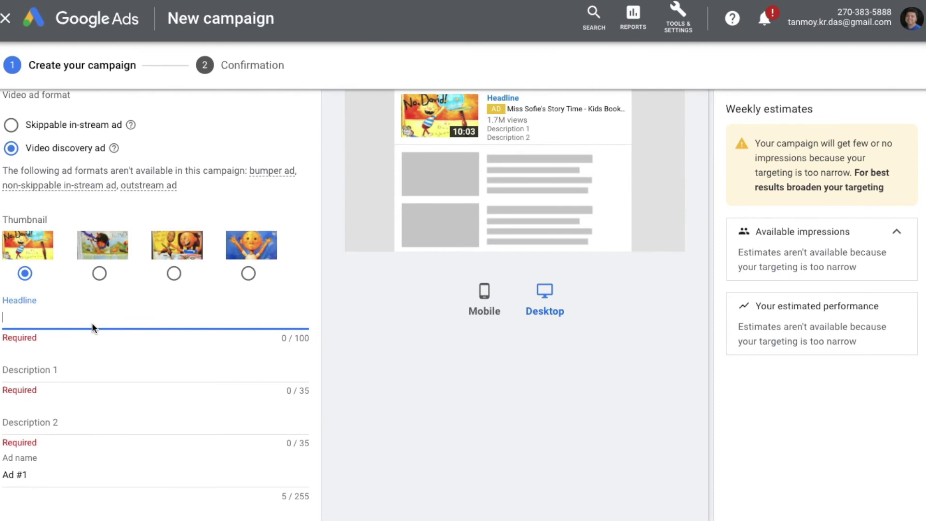
type("Best Way To Grow T")
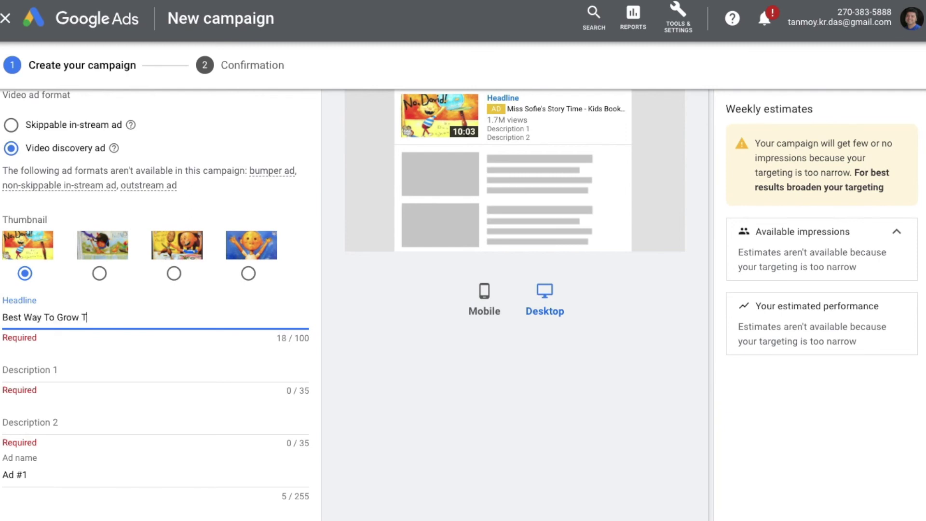
type("he Business By Conne")
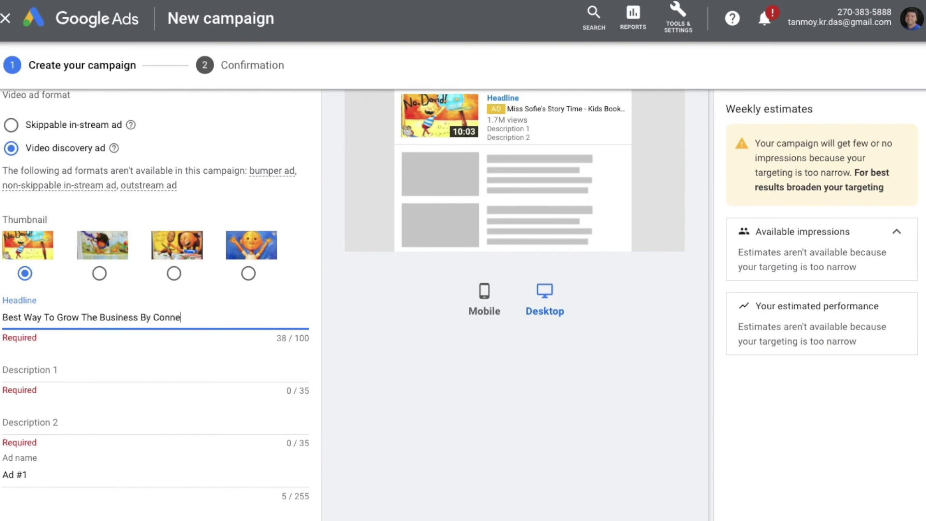
type("cting Buyers And Sellers.")
Step: Enter "Best Deals Available For Everyone." as description 1 and "Get Great Deals For Everyone." as description 2 of the video ad
left_click(66, 380)
type("Best Deals")
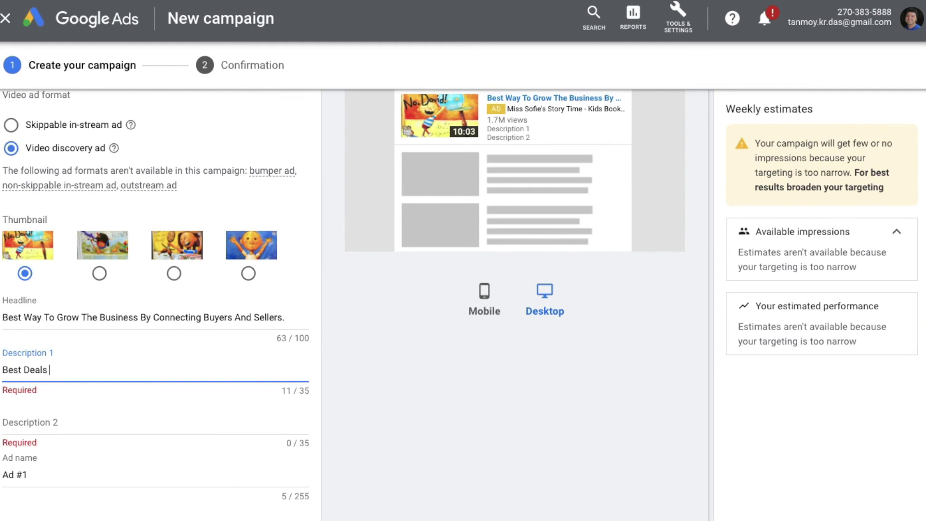
type("Available For Everyone.")
left_click(53, 424)
type("Get Great")
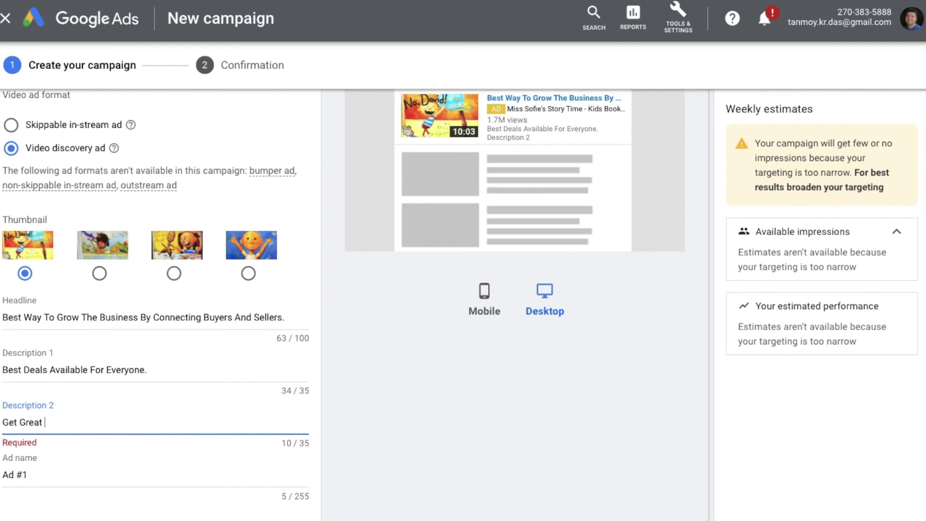
type("Deals For Everyone.")
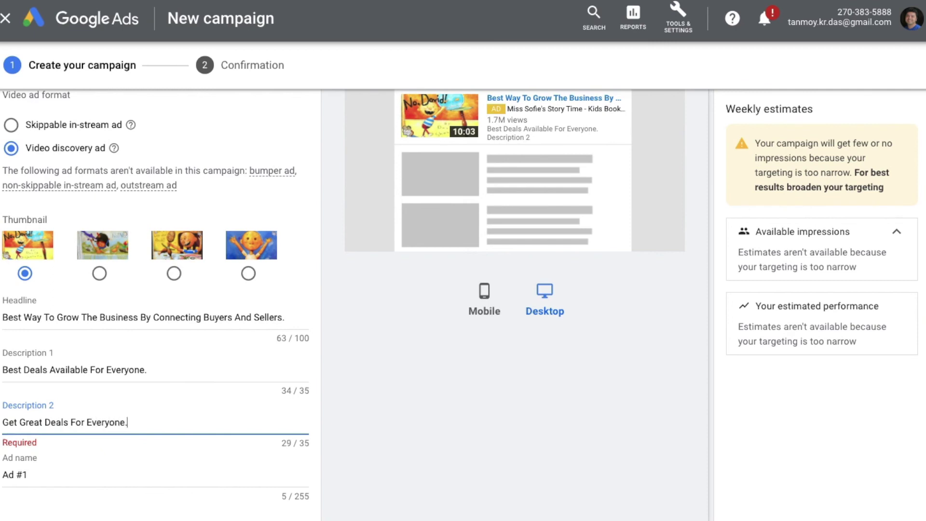
Step: Rename the video ad as VideoDiscoveryAd
left_click(44, 478)
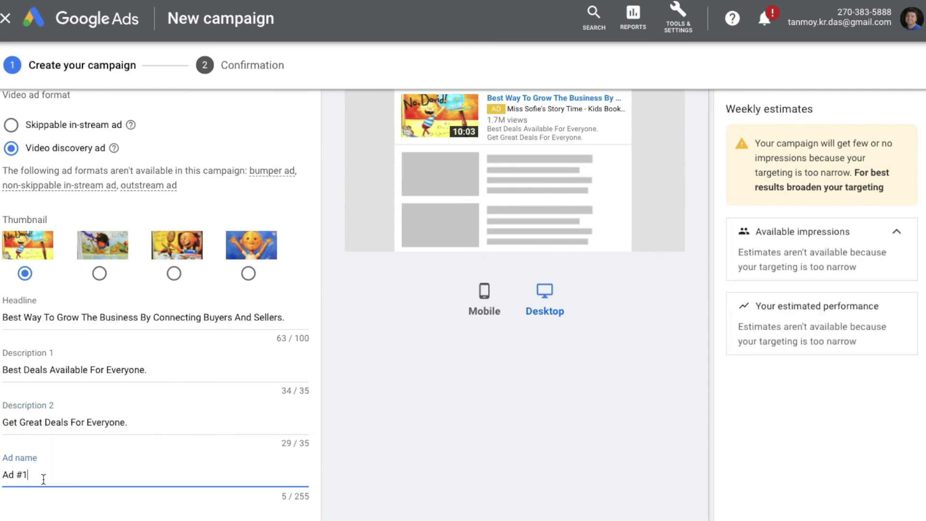
key("BackSpace")
key("BackSpace")
key("BackSpace")
key("BackSpace")
key("BackSpace")
type("VideoD")
type("iscv")
type("ver")
type("yAd")
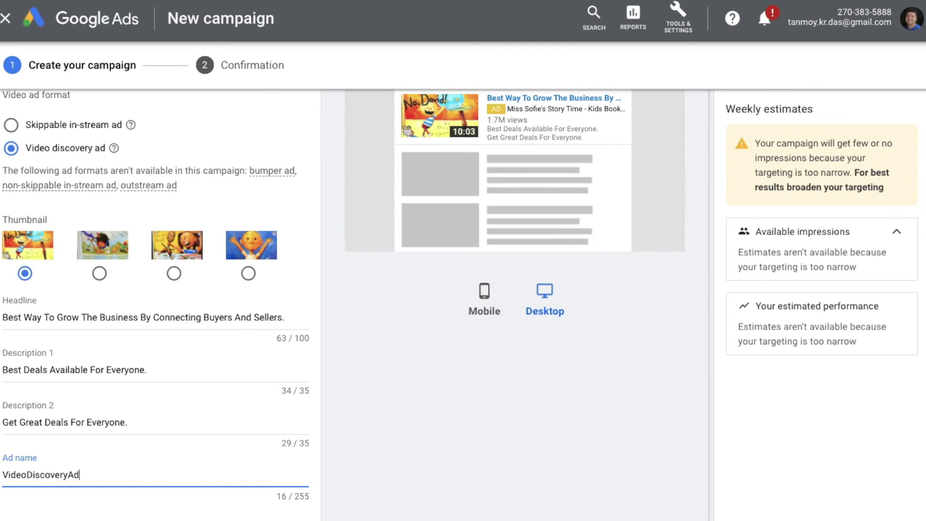
Step: Preview the ad on mobile, both as a YouTube search ad and as a YouTube related ad
scroll(419, 441, "down", 2)
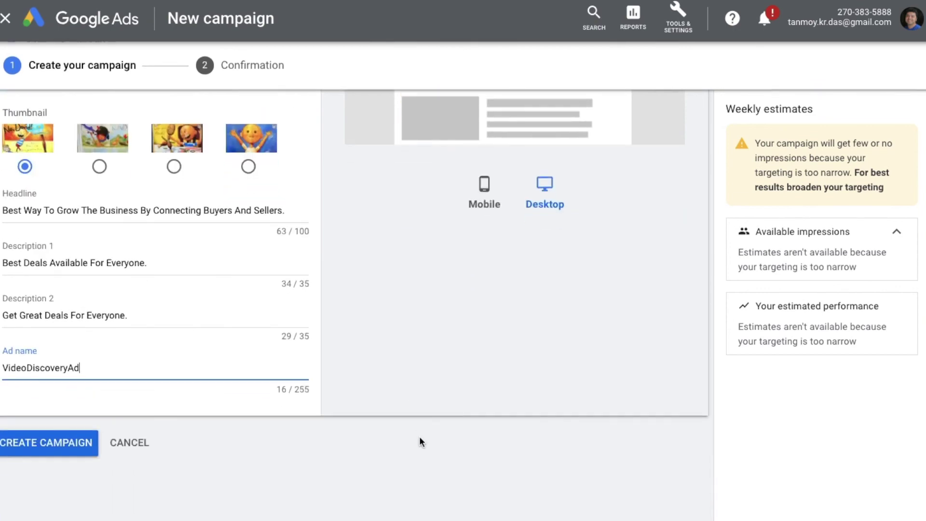
scroll(469, 355, "up", 5)
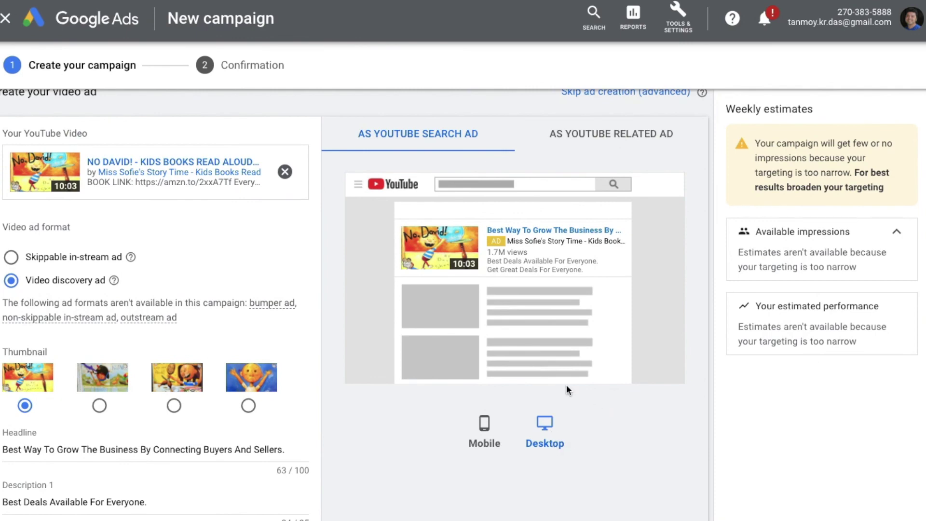
left_click(485, 427)
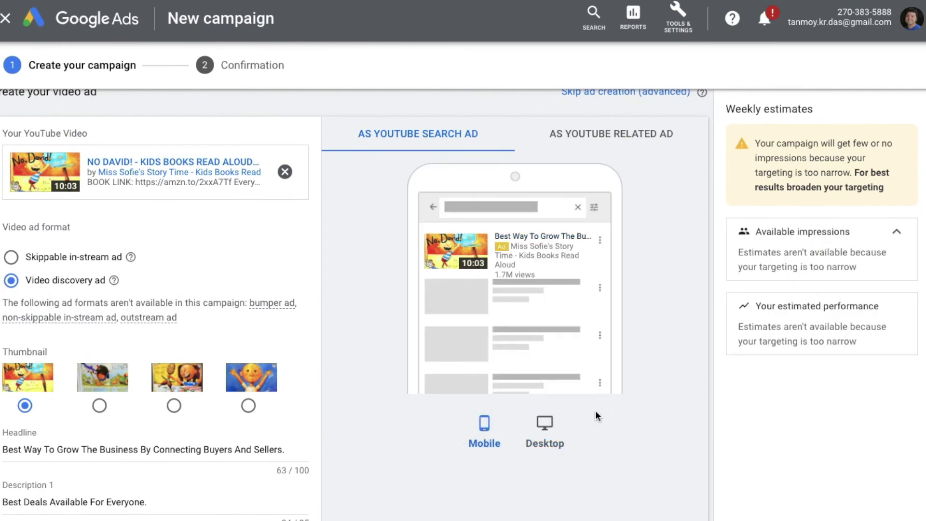
left_click(648, 146)
scroll(663, 289, "down", 1)
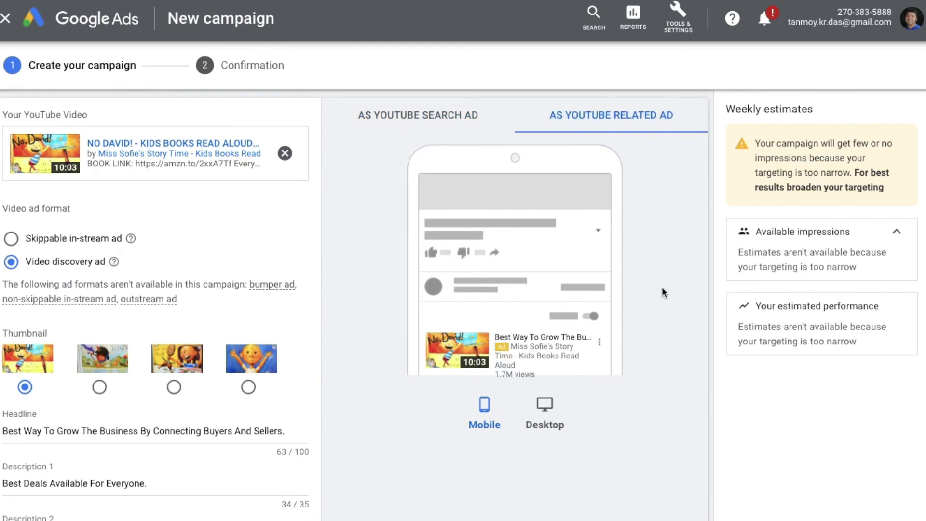
scroll(661, 286, "up", 1)
Step: Create the campaign with the completed settings and continue to its campaign page
scroll(661, 286, "down", 7)
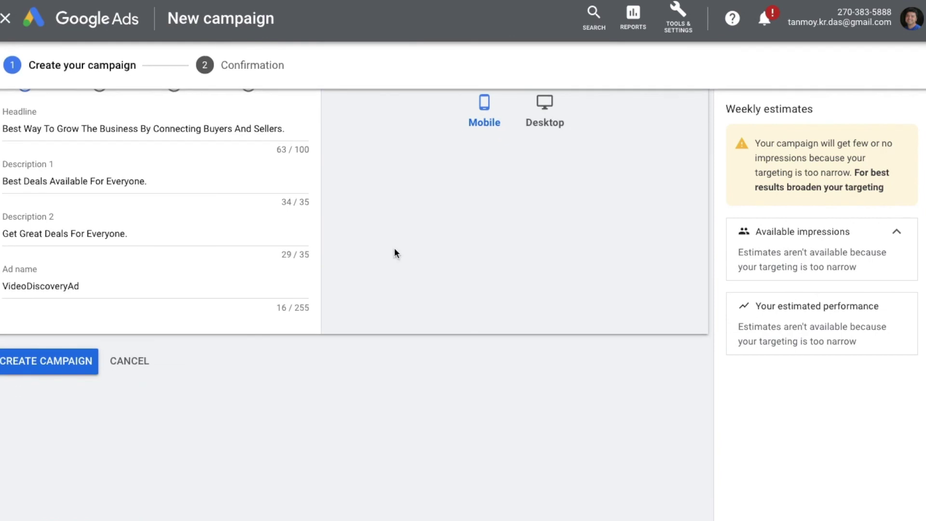
left_click(44, 360)
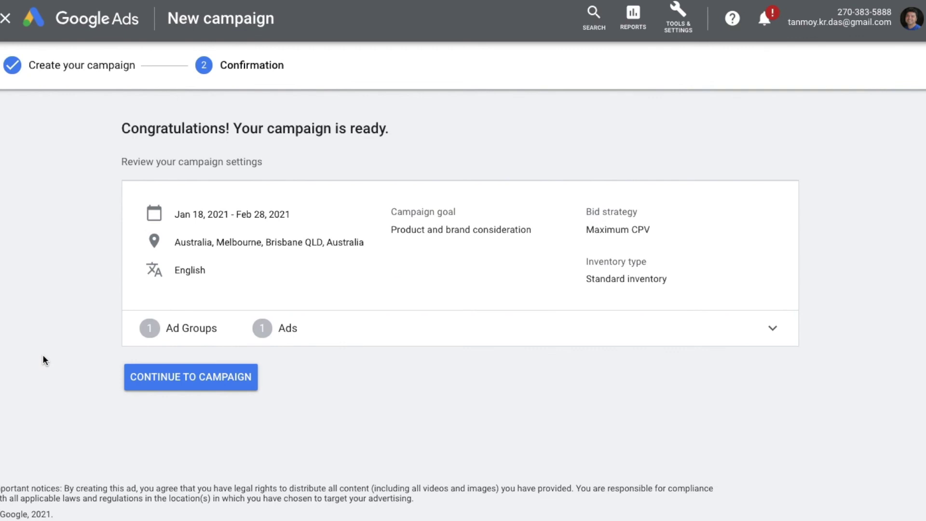
left_click(212, 384)
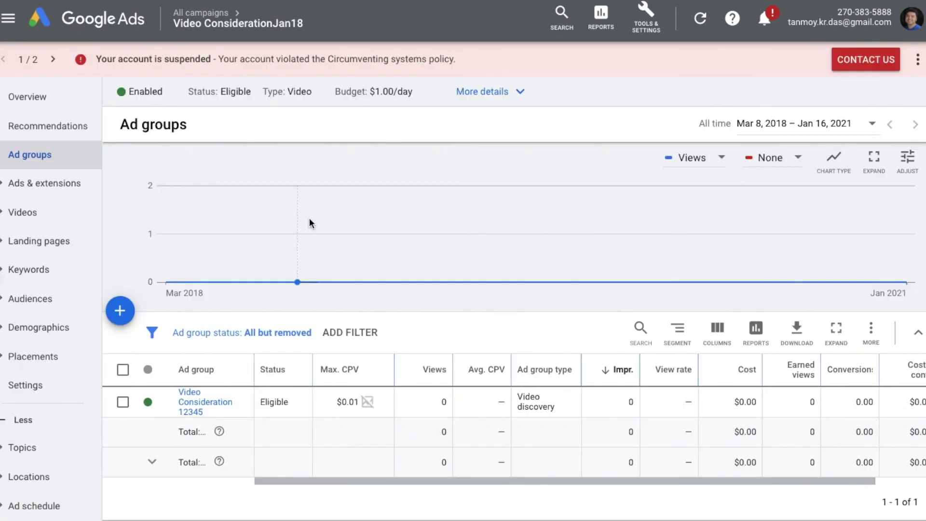
Step: Open the Video Consideration 12345 ad group and check the review status of its video discovery ad
mouse_move(250, 36)
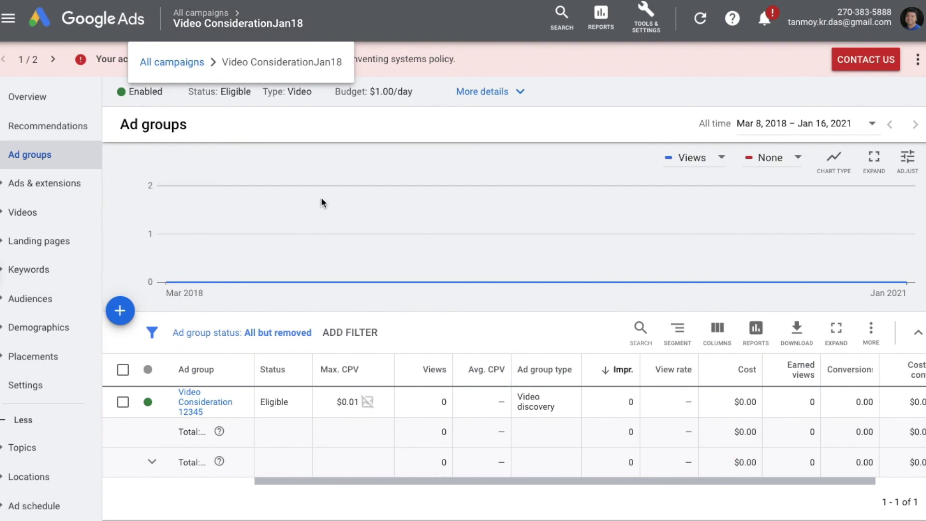
left_click(197, 411)
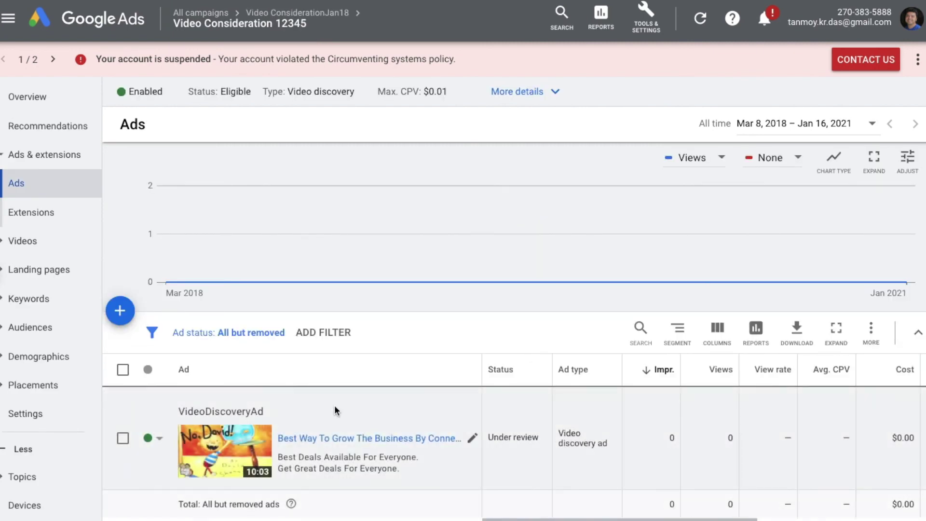
left_click_drag(488, 437, 540, 441)
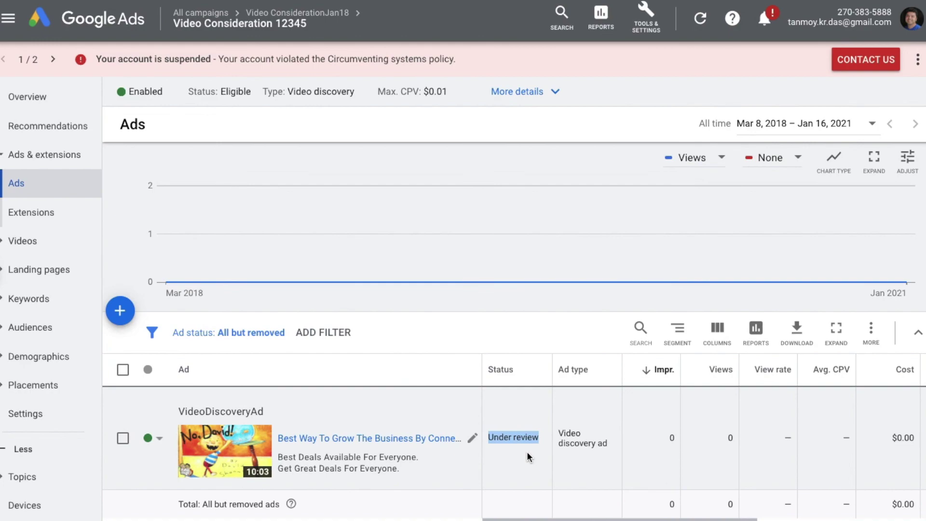
Step: Preview VideoDiscoveryAd on desktop as a YouTube search ad and as a related ad, and close the preview
left_click(226, 446)
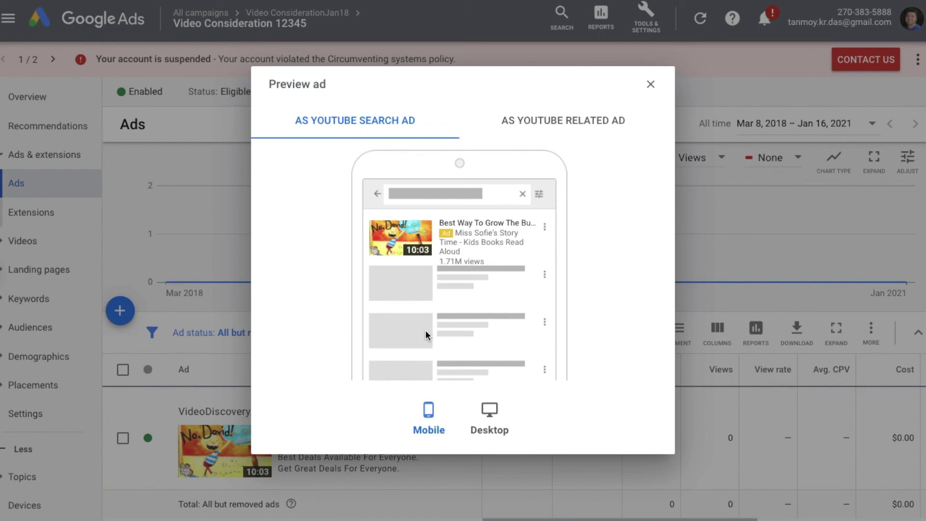
left_click(486, 425)
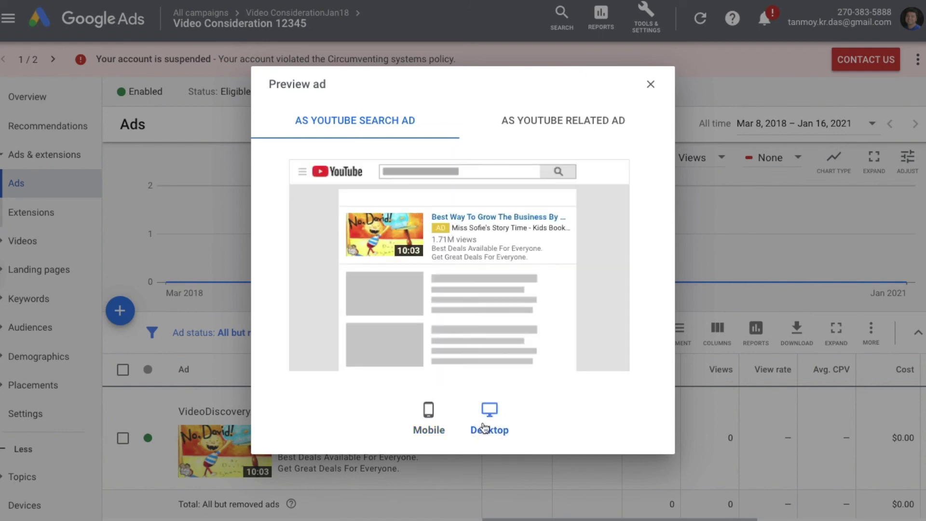
left_click(559, 123)
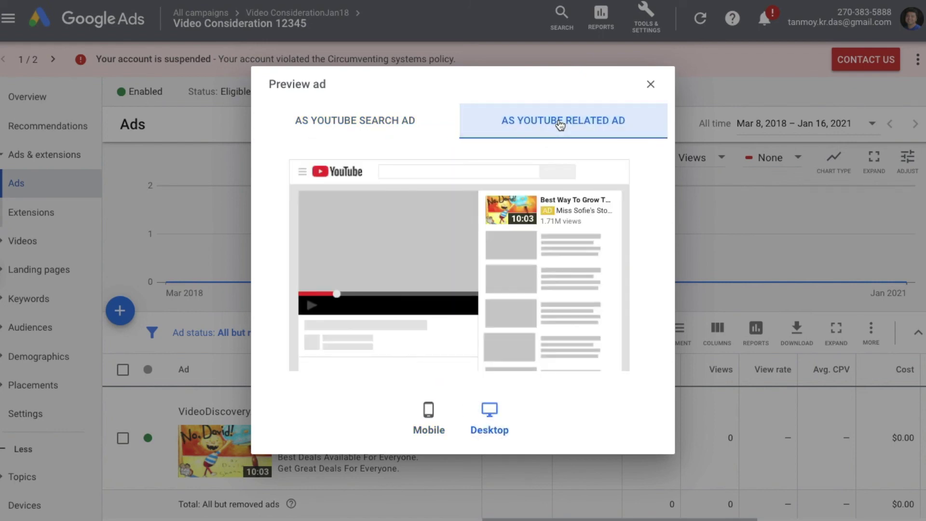
left_click(650, 85)
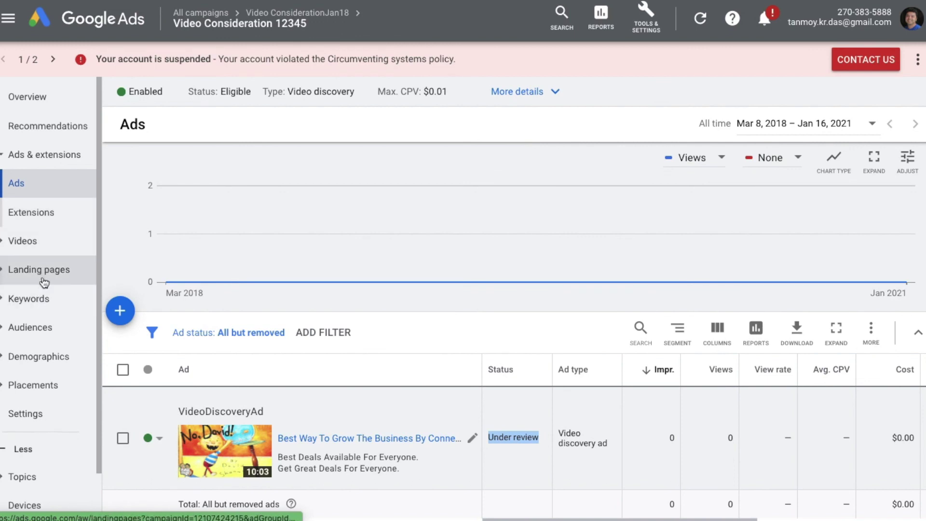
Step: Review the ad group's display/video keywords and the types of audiences it targets
left_click(38, 303)
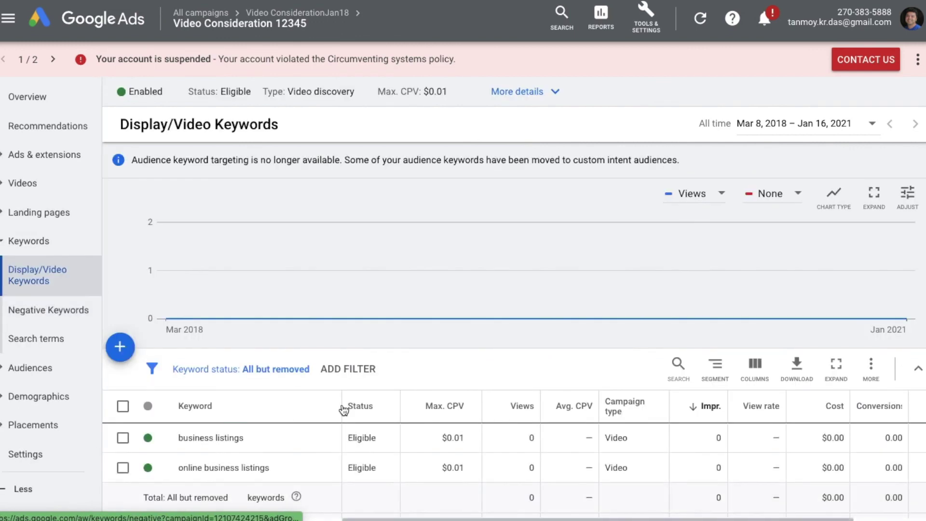
scroll(485, 468, "down", 1)
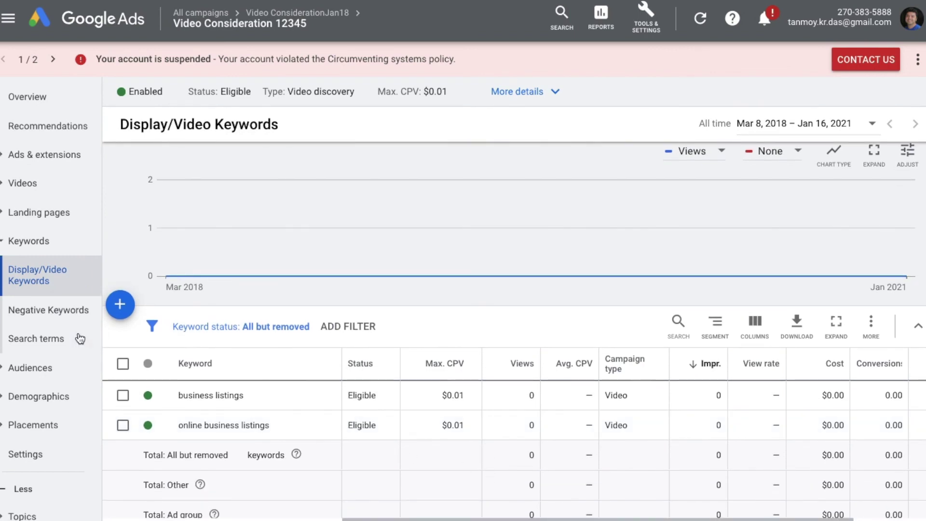
left_click(45, 370)
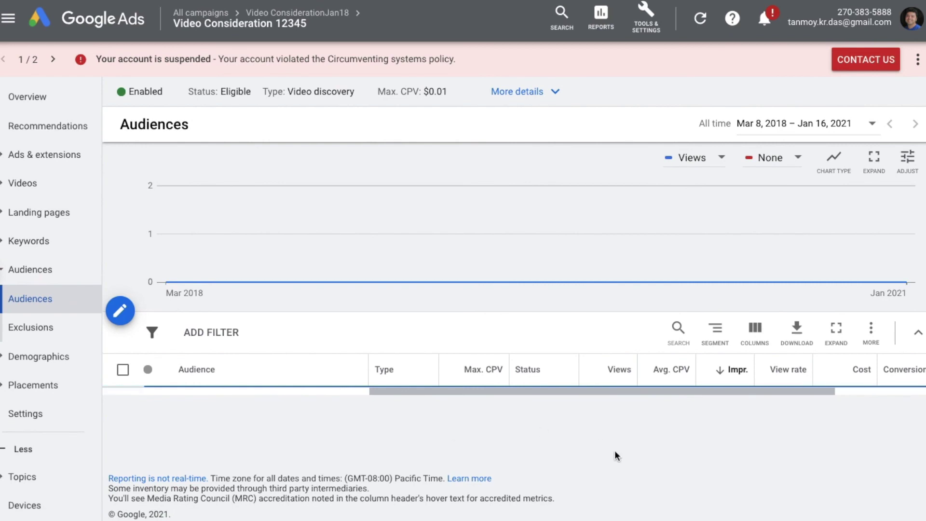
scroll(614, 451, "down", 3)
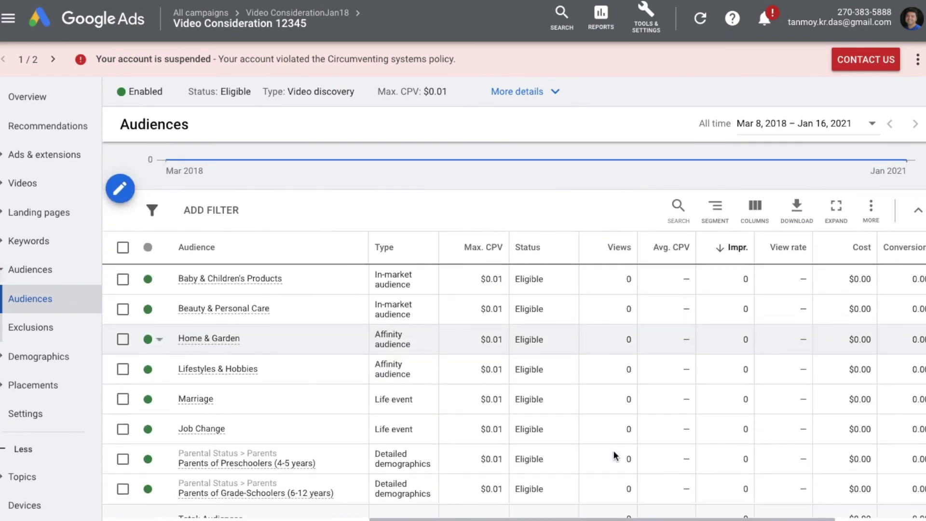
double_click(390, 337)
double_click(393, 398)
double_click(391, 453)
Step: Review the ad group's age demographics and its YouTube video placements
left_click(47, 358)
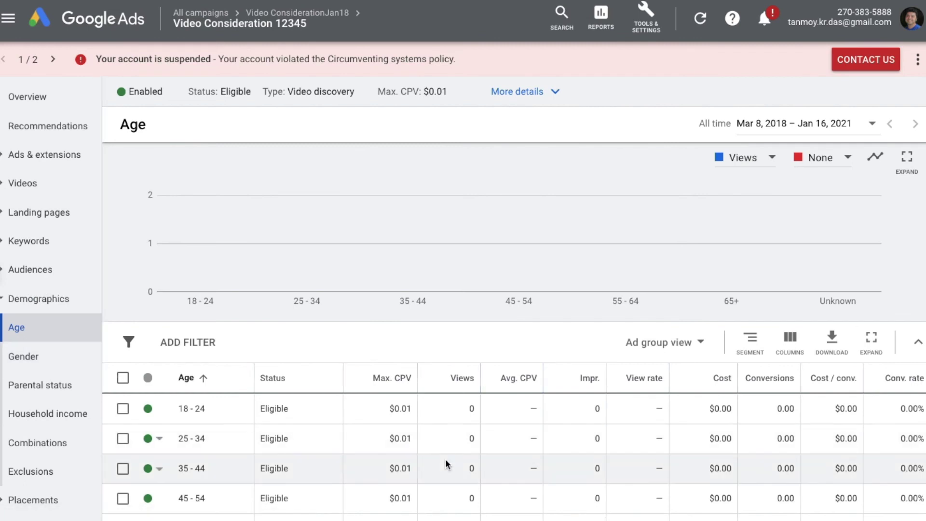
scroll(446, 463, "down", 2)
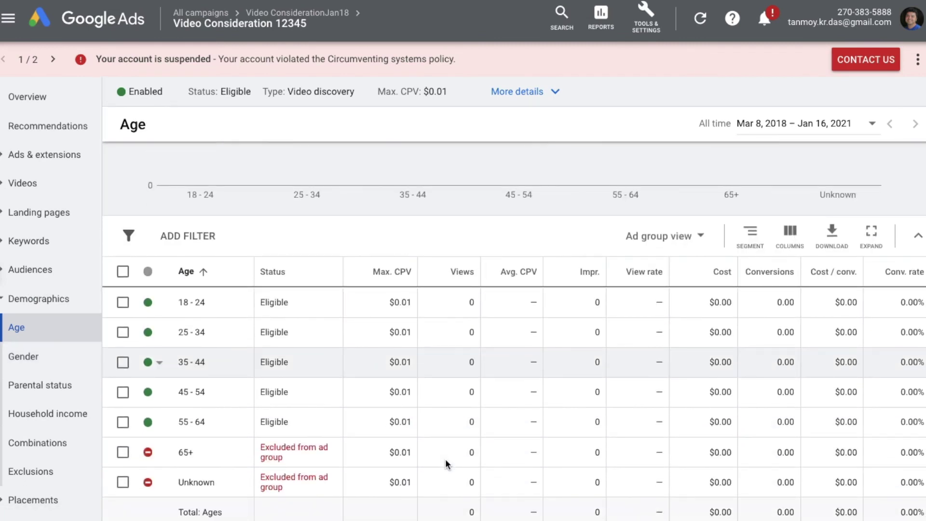
left_click(39, 302)
left_click(46, 332)
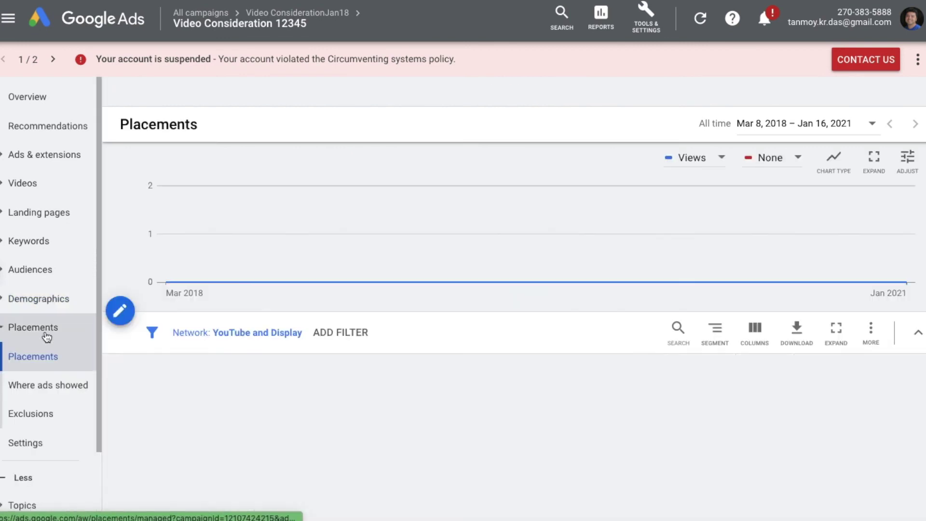
scroll(514, 432, "down", 2)
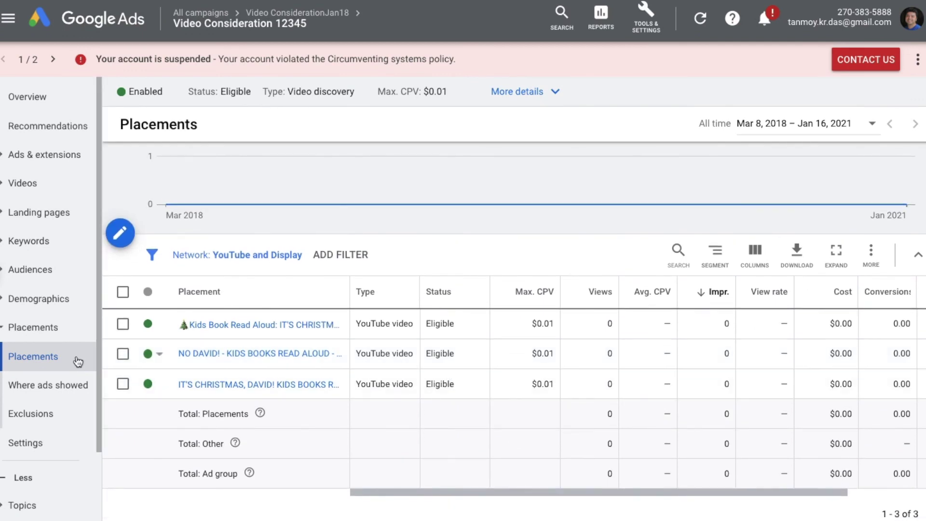
Step: Review the ad group's targeted topics and return to its list of ads
scroll(41, 436, "down", 2)
scroll(41, 437, "down", 1)
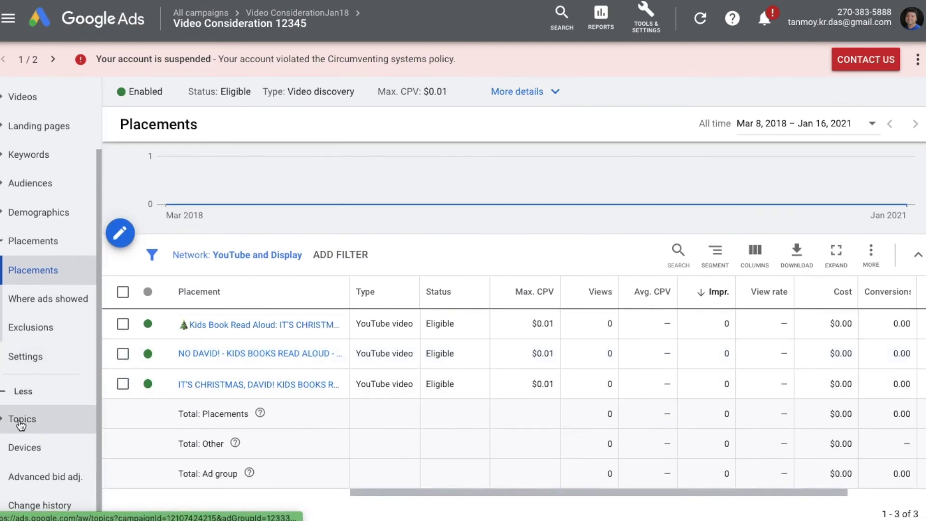
left_click(21, 423)
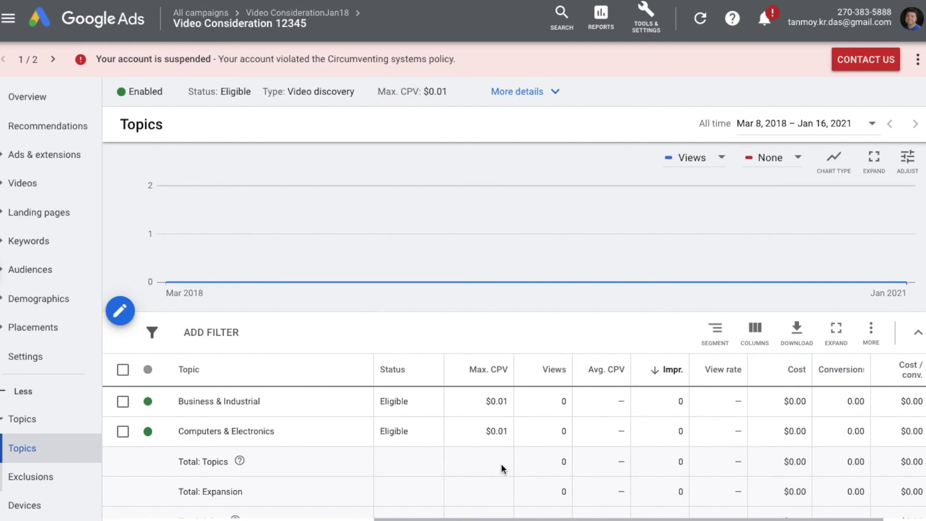
left_click(59, 154)
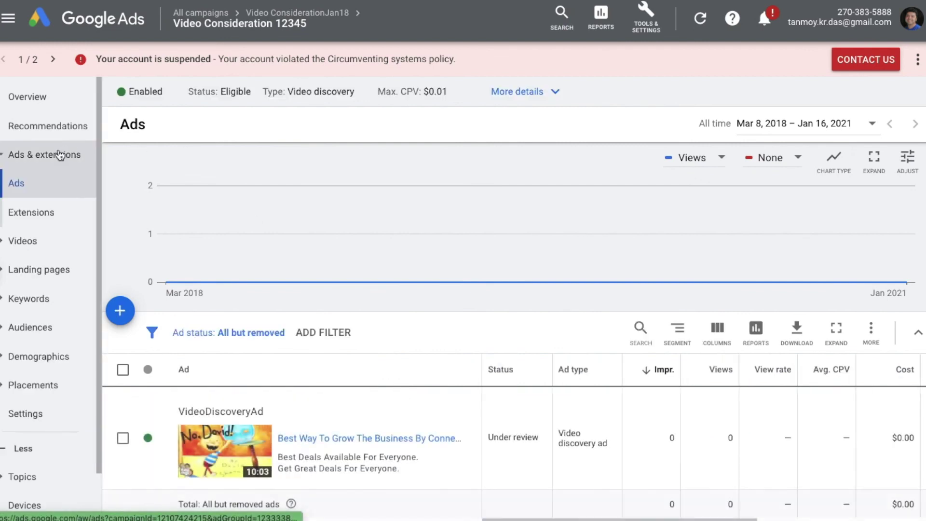